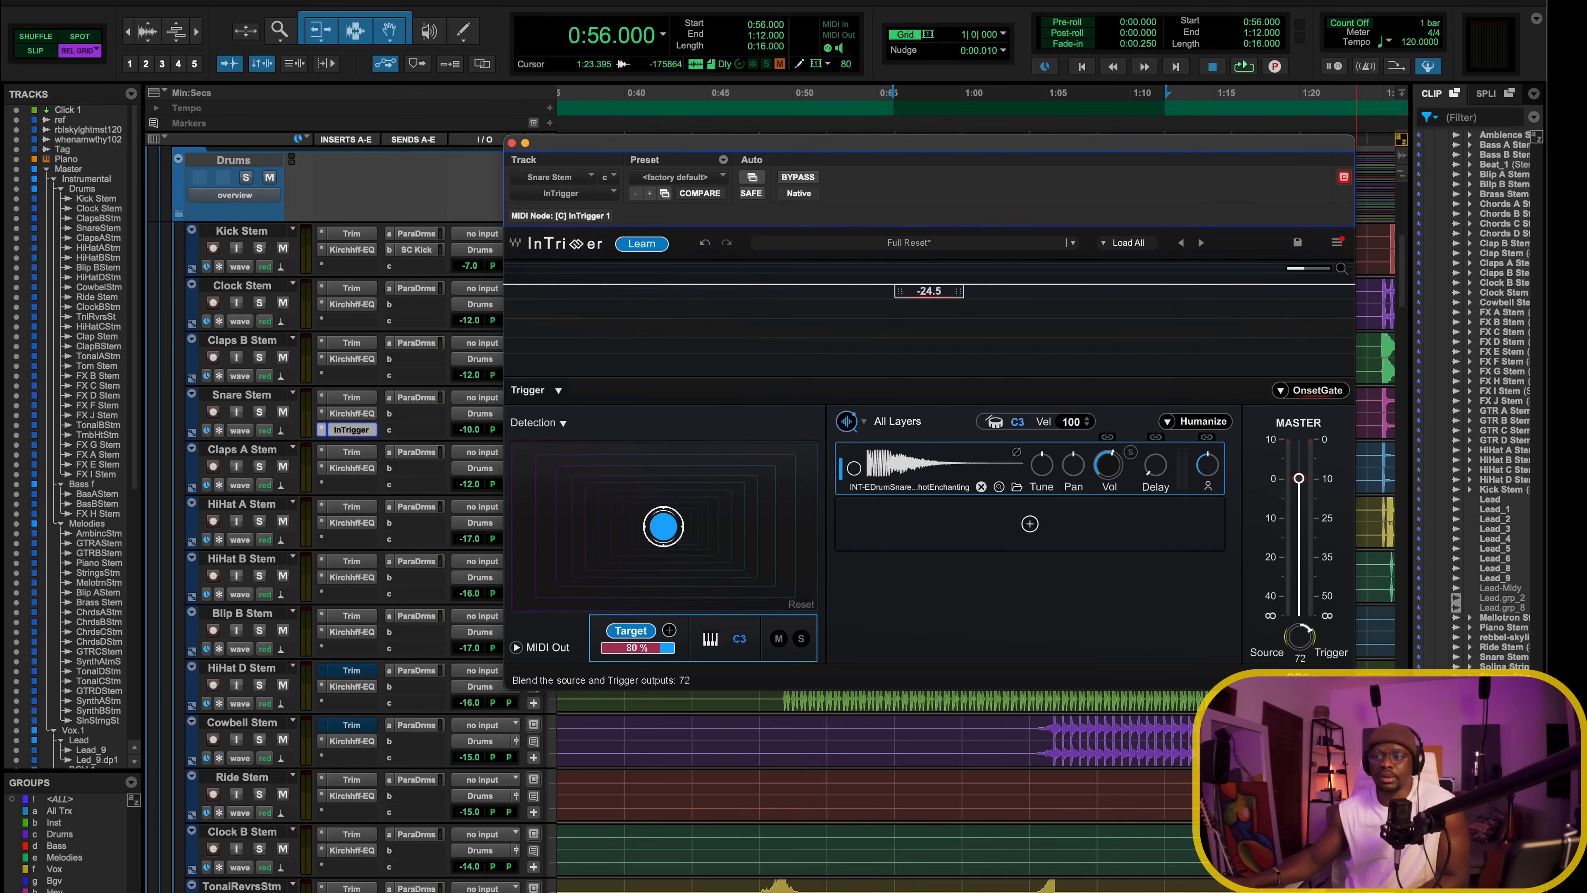
Set InTrigger's Source/Trigger blend on the Snare Stem track to 50
drag(1300, 637, 1299, 640)
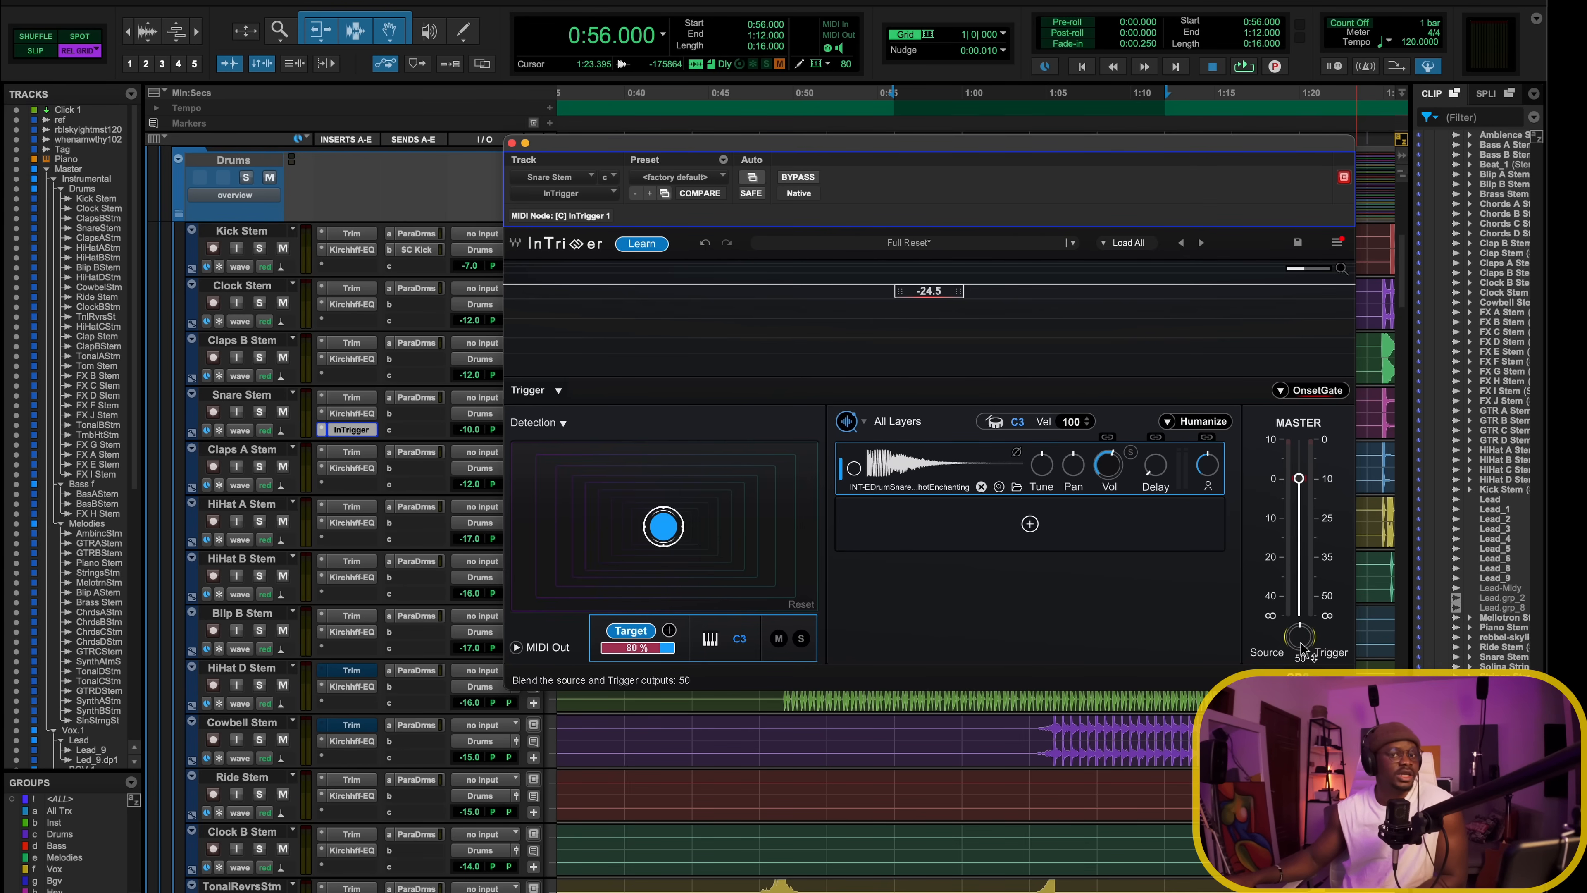
drag(868, 141, 864, 127)
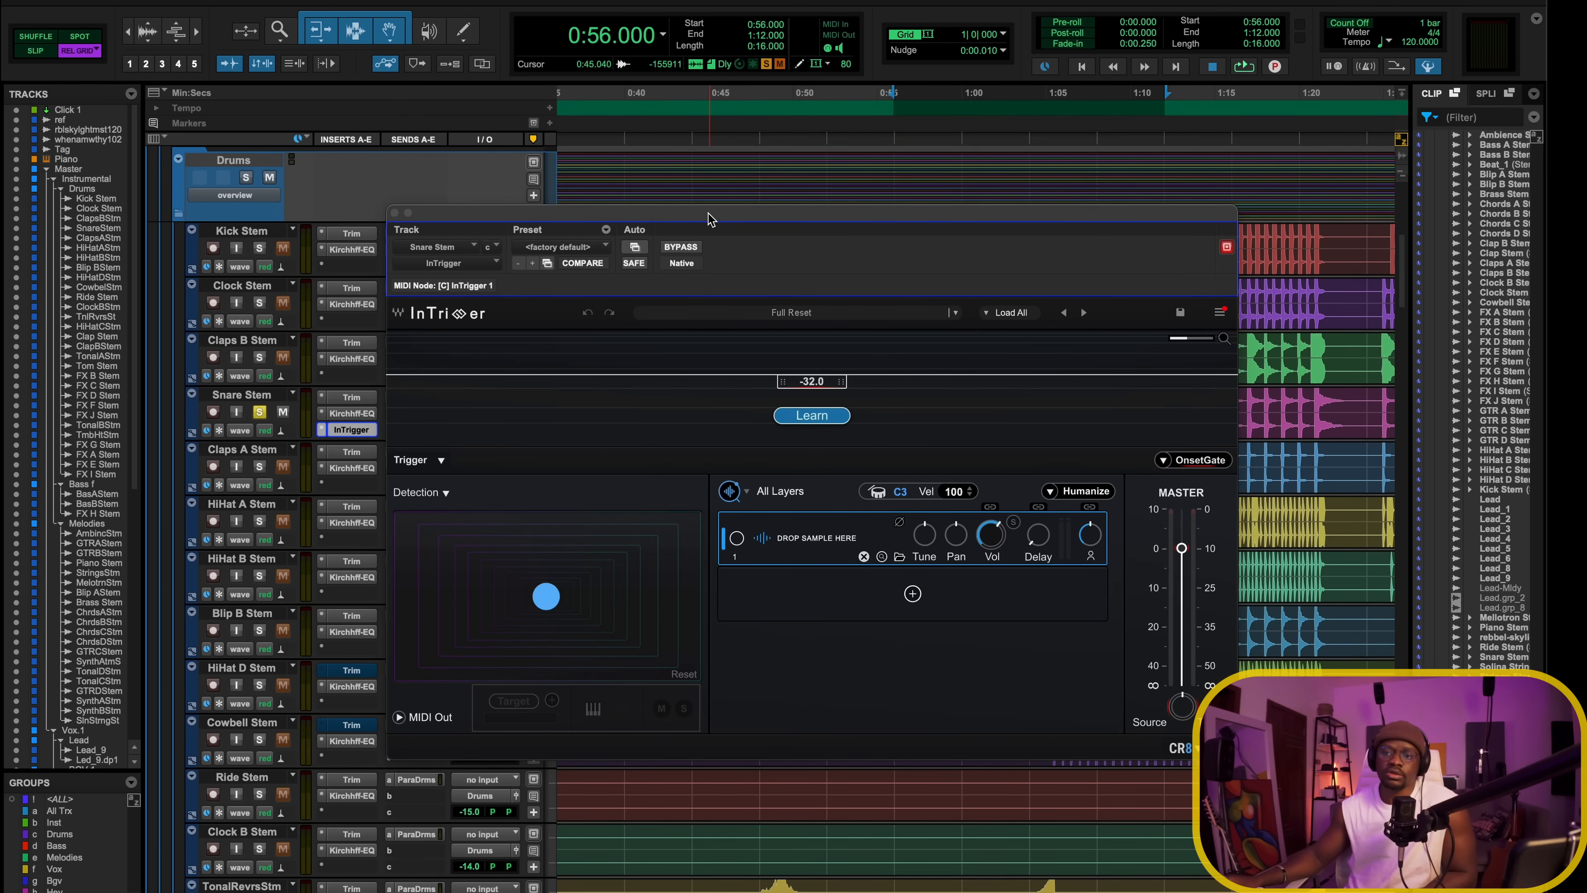
Run InTrigger's Learn function on the Snare Stem and play the section so its hits are detected
click(826, 418)
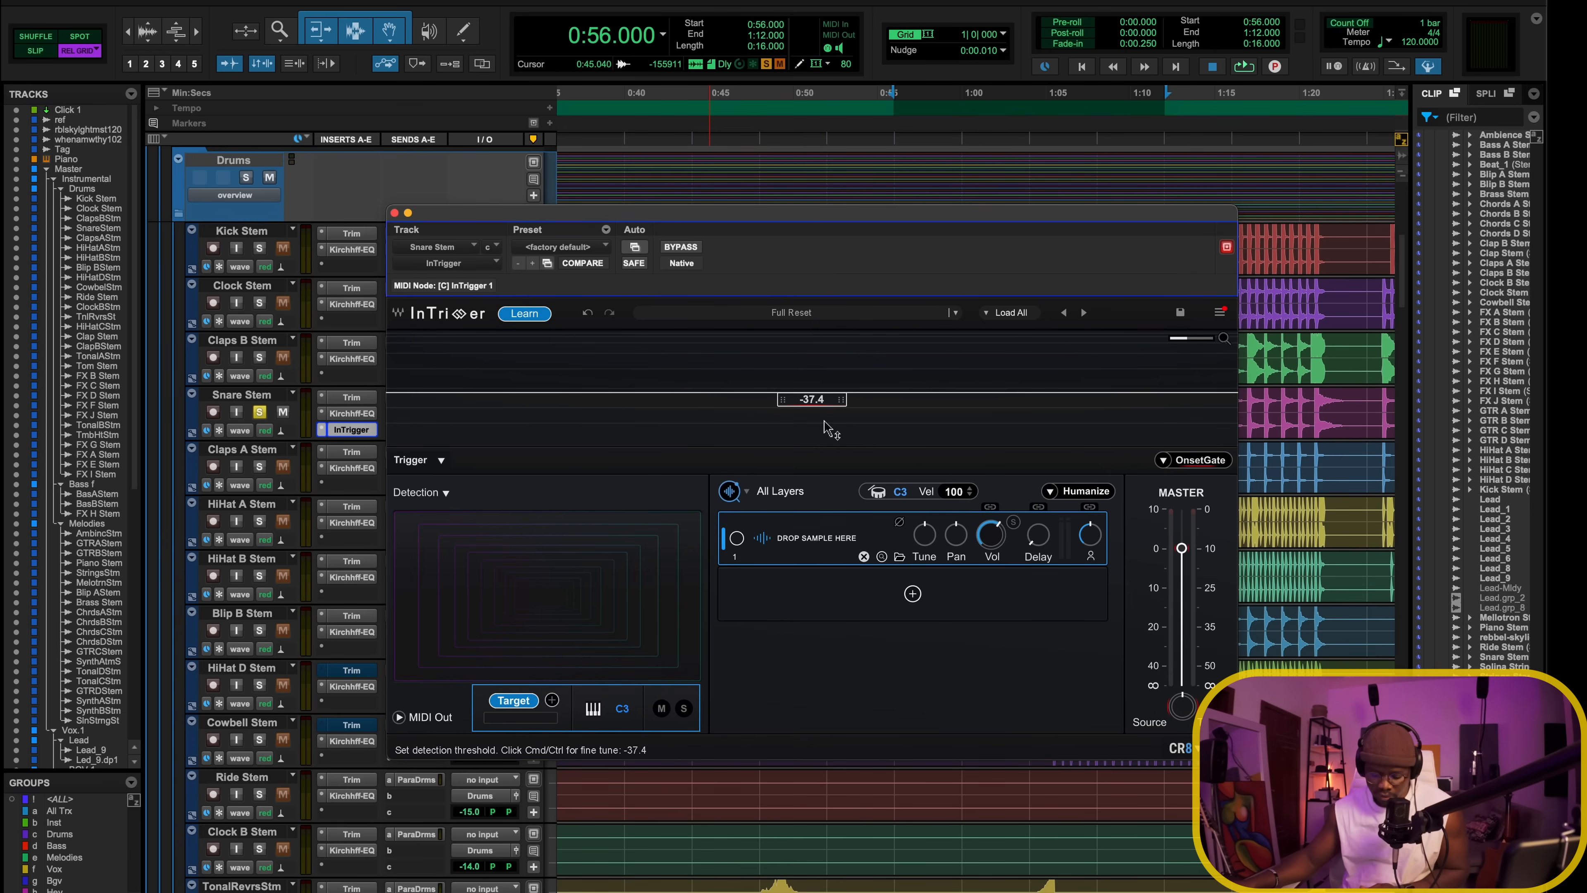
click(525, 313)
key(space)
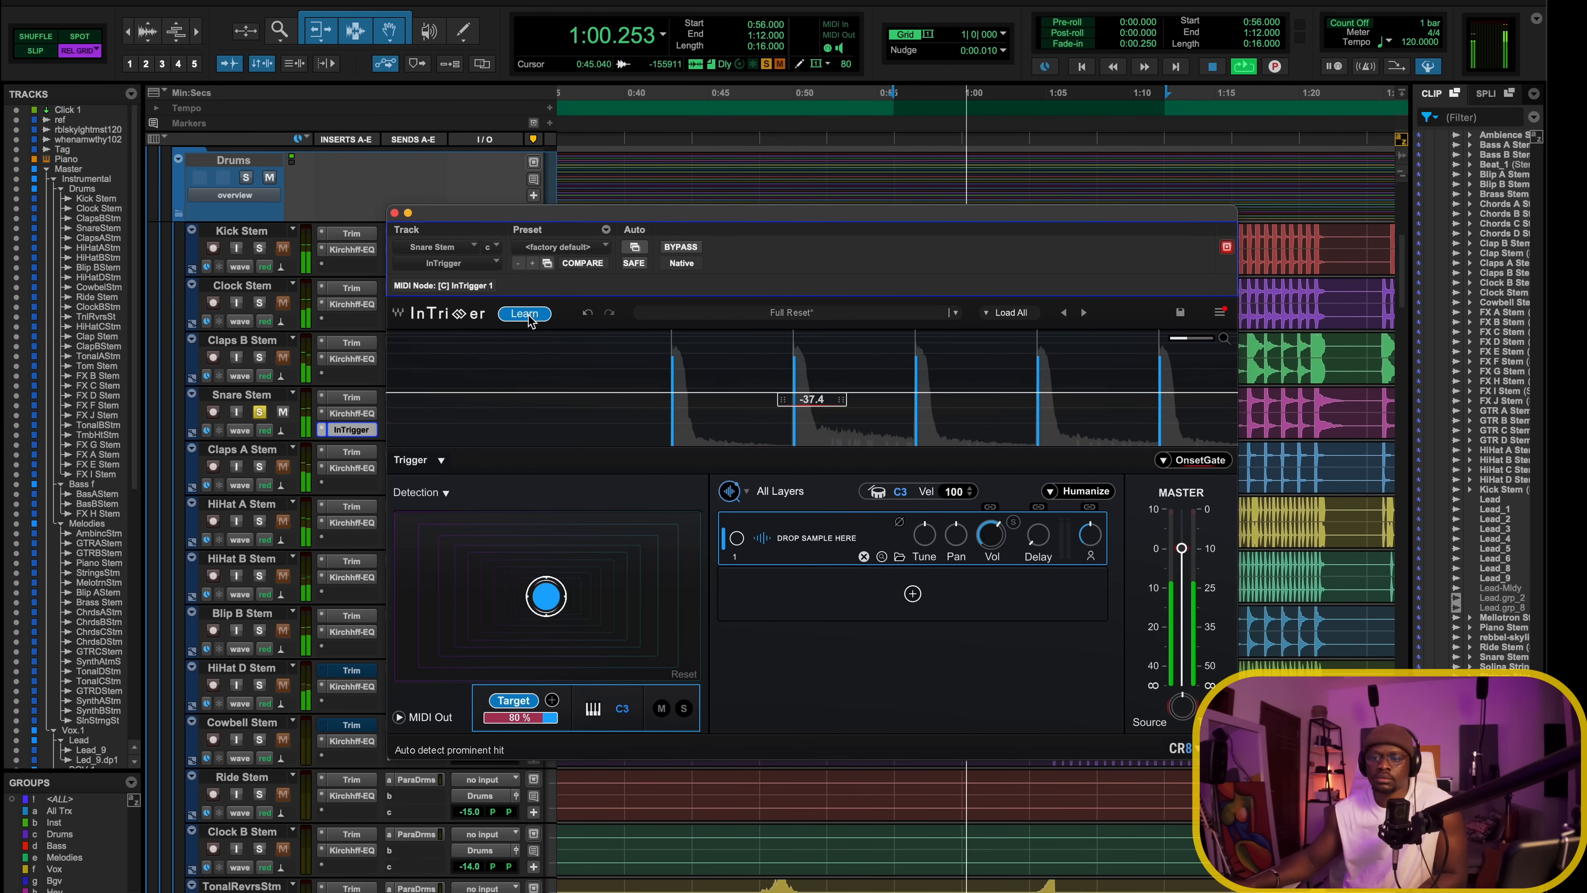
key(space)
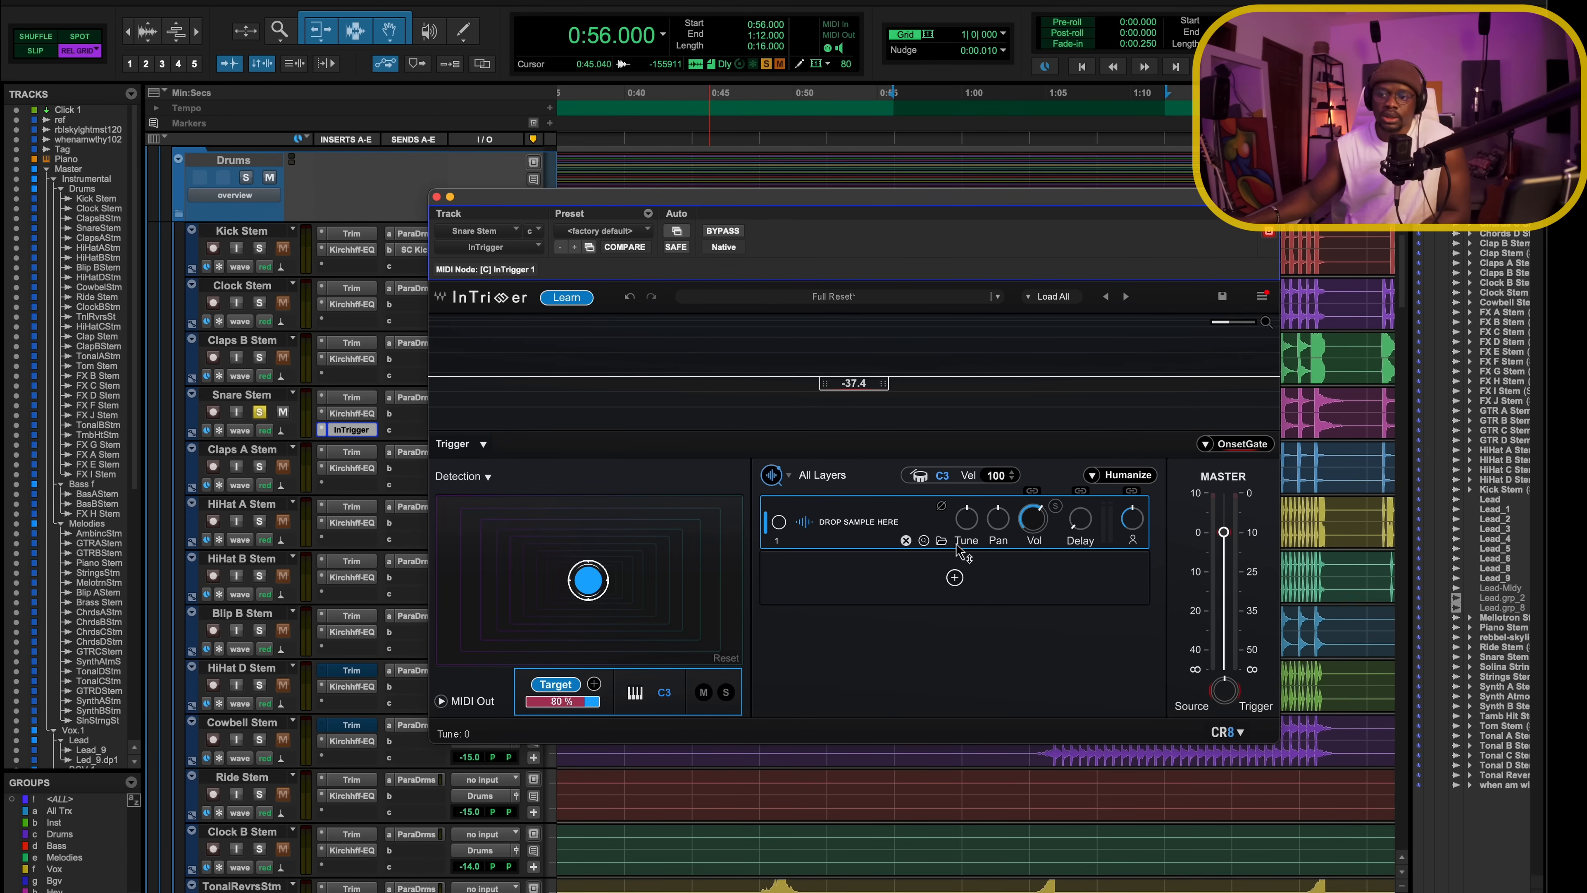
Load the sample [PBA] Snare (2) from the Snares folder of the Money Heist DrumKit 2020 into InTrigger's first layer
click(942, 541)
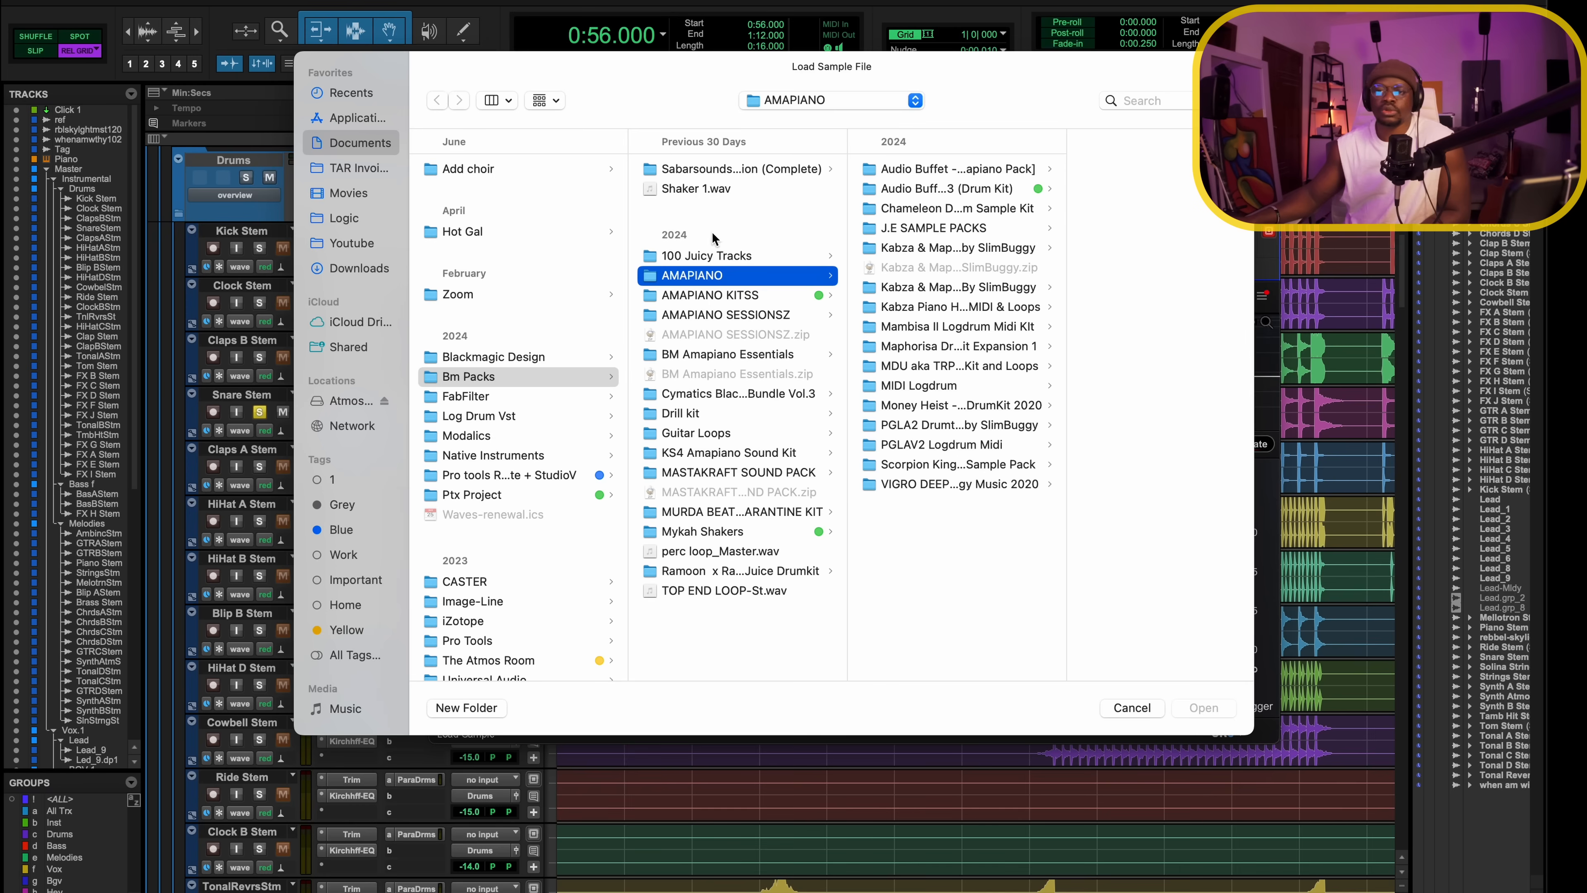
click(942, 210)
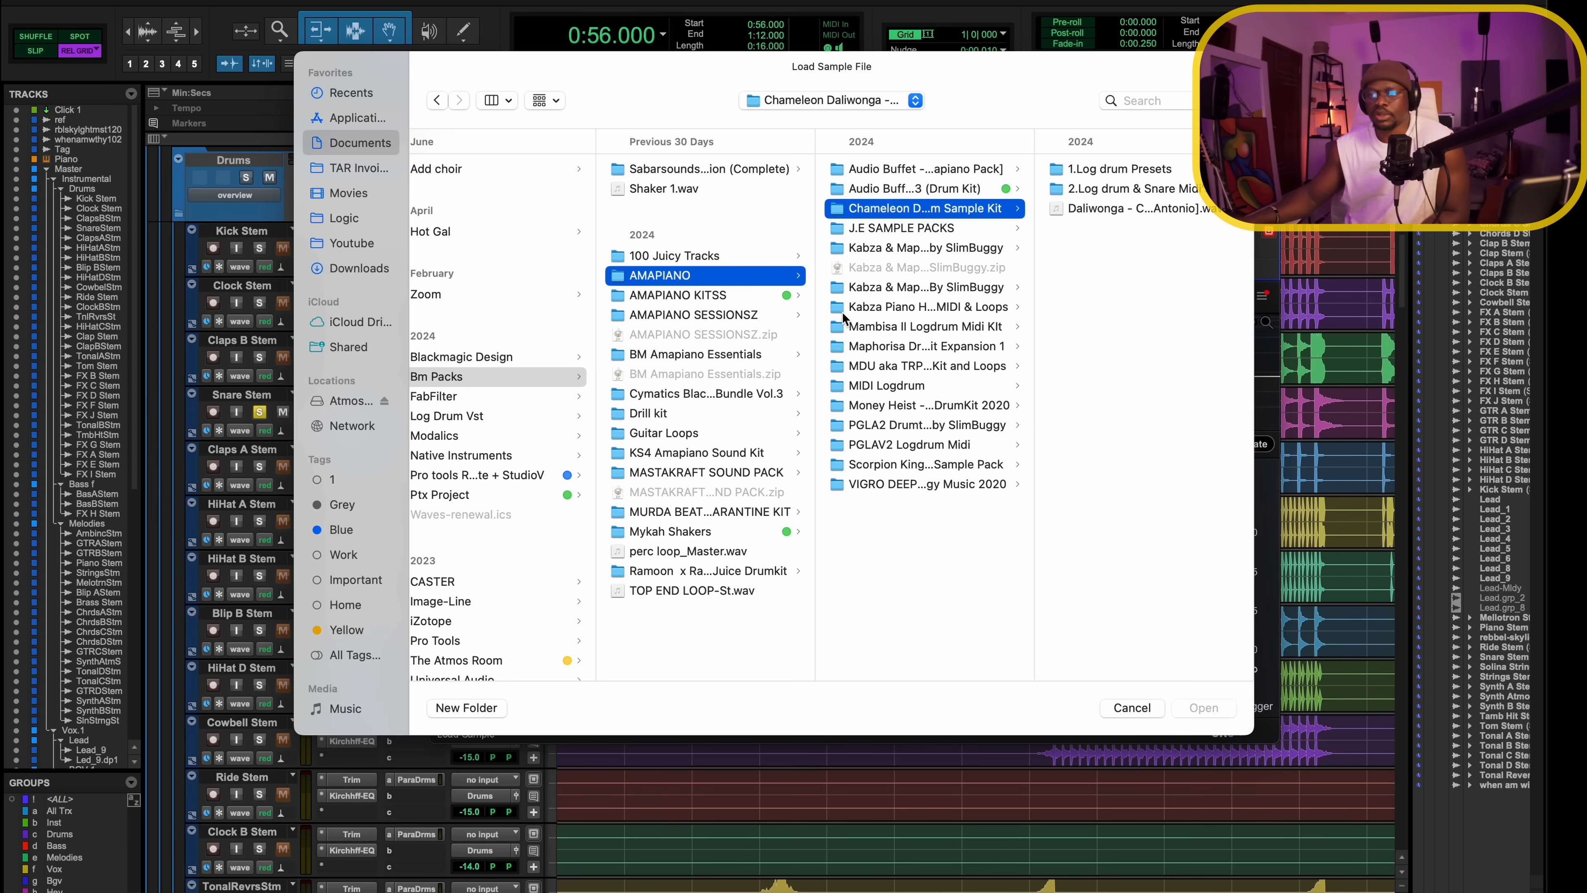
click(902, 308)
click(929, 406)
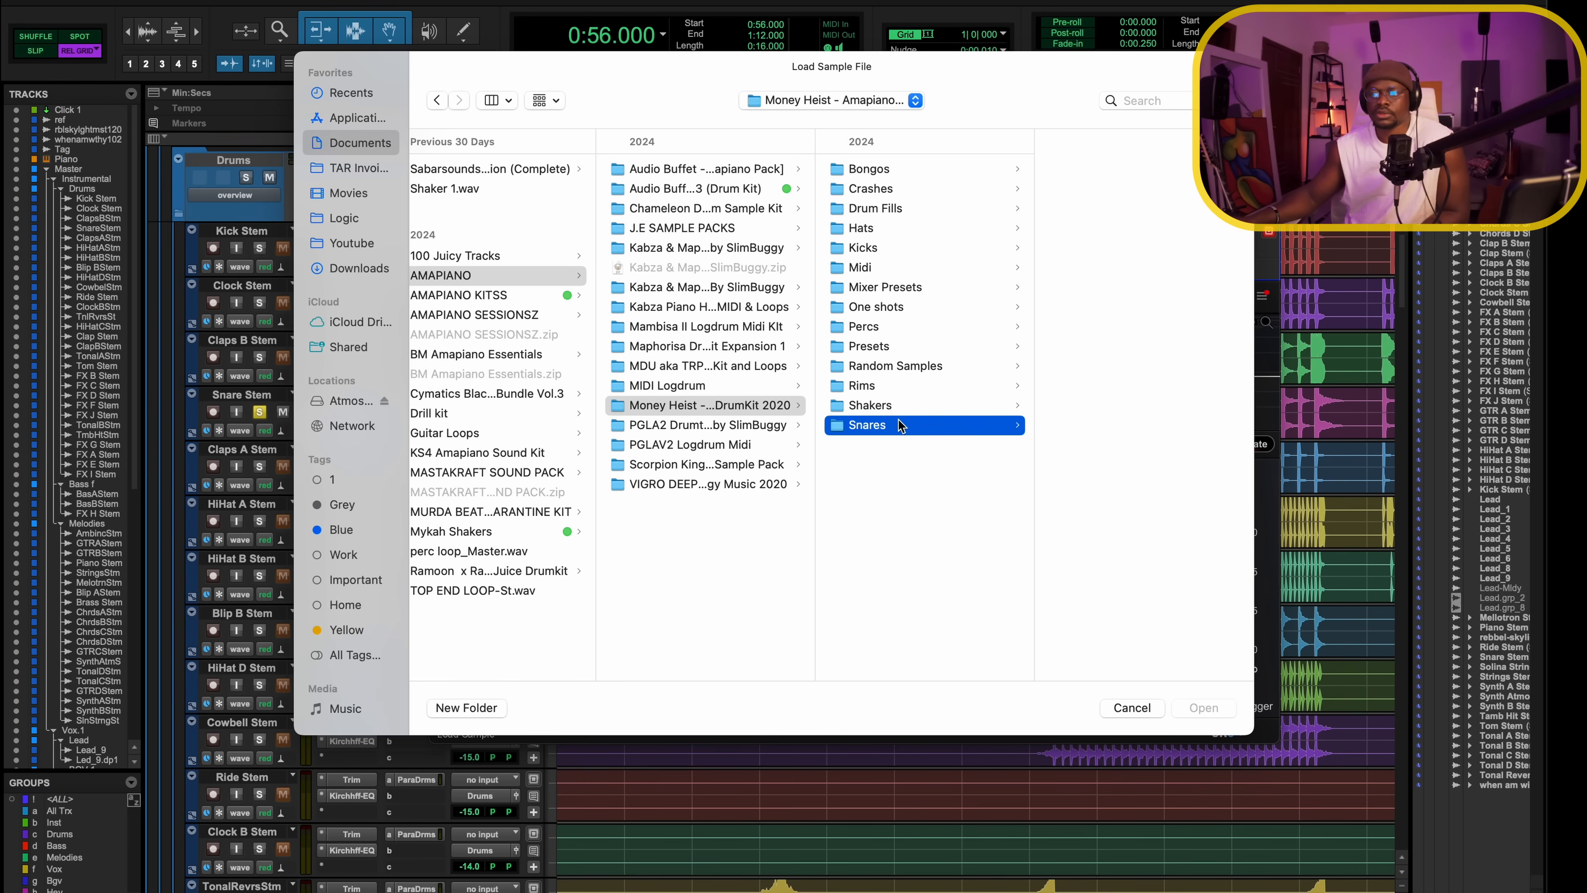
click(868, 423)
click(1100, 210)
mouse_move(1141, 280)
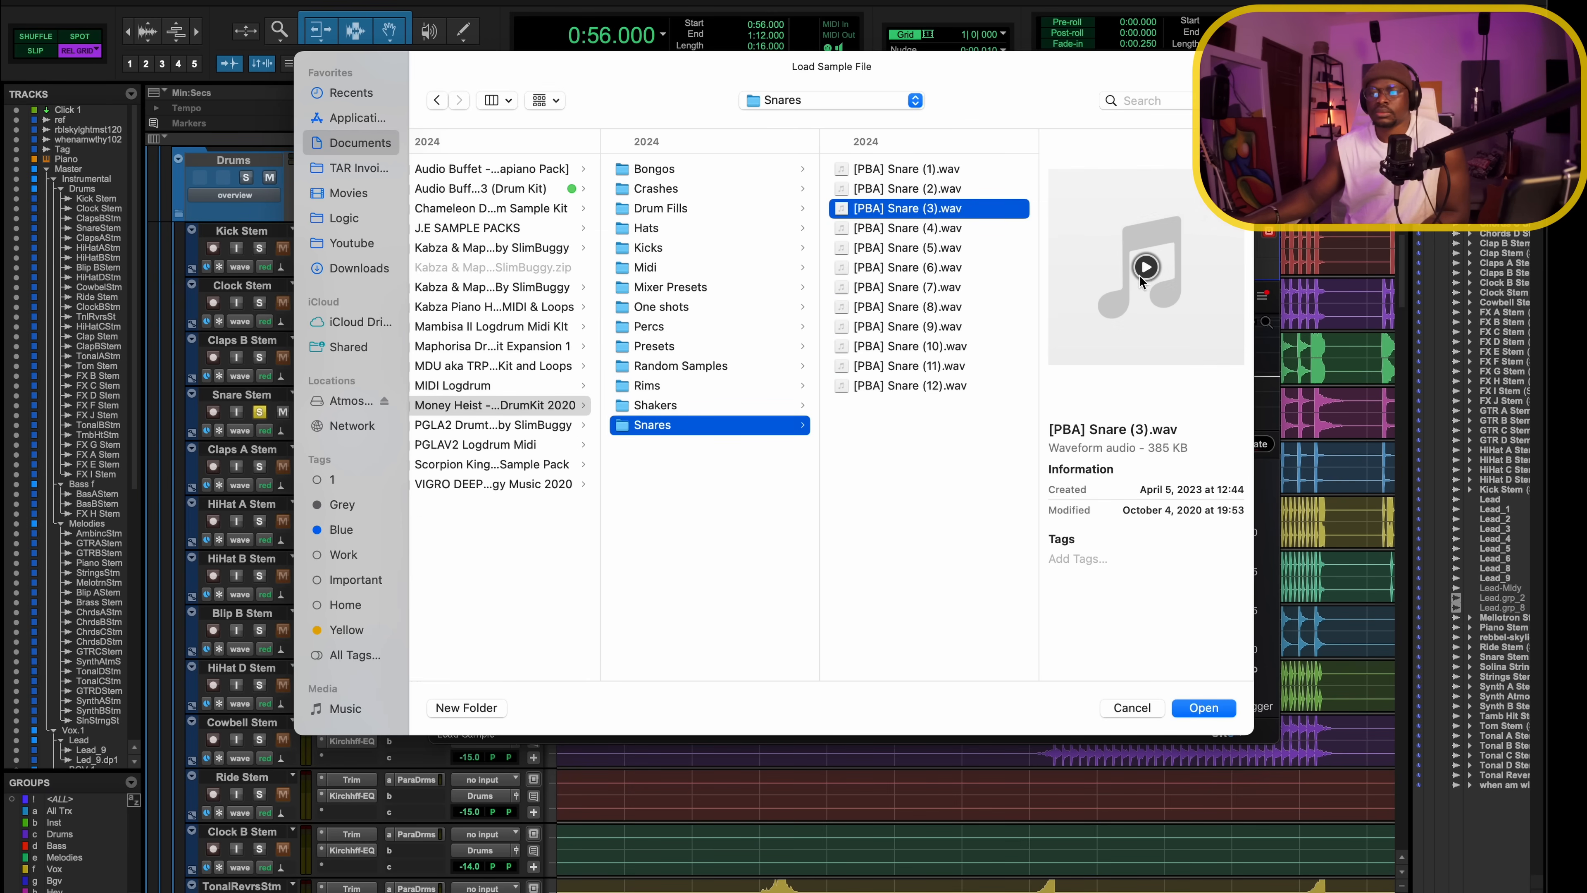
click(1203, 707)
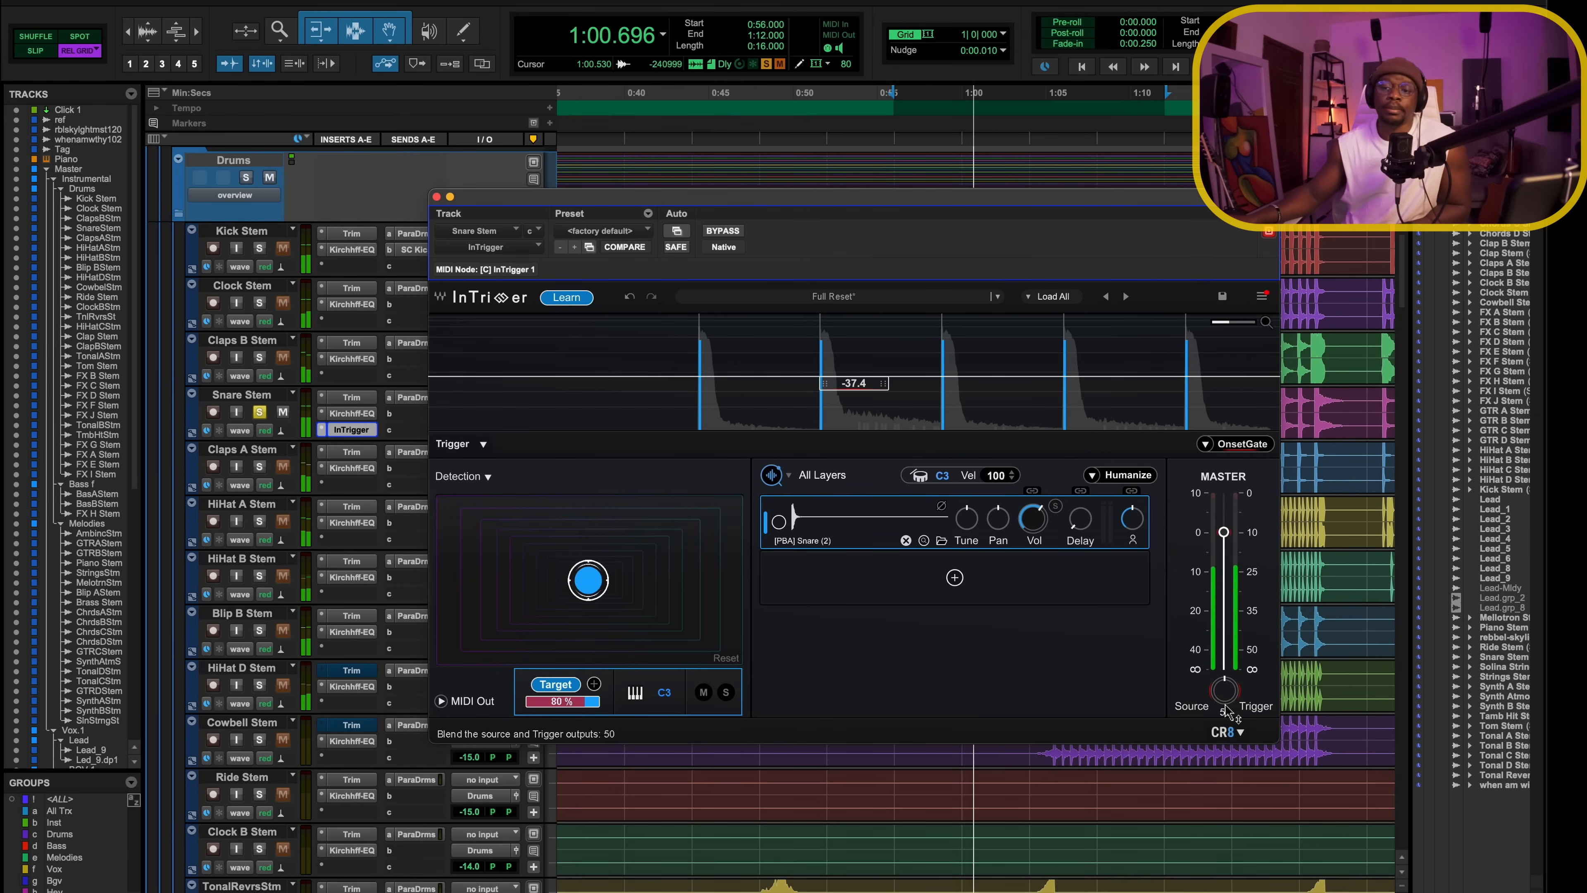
Play the snare section and adjust the balance between the original source and the triggered sample
key(space)
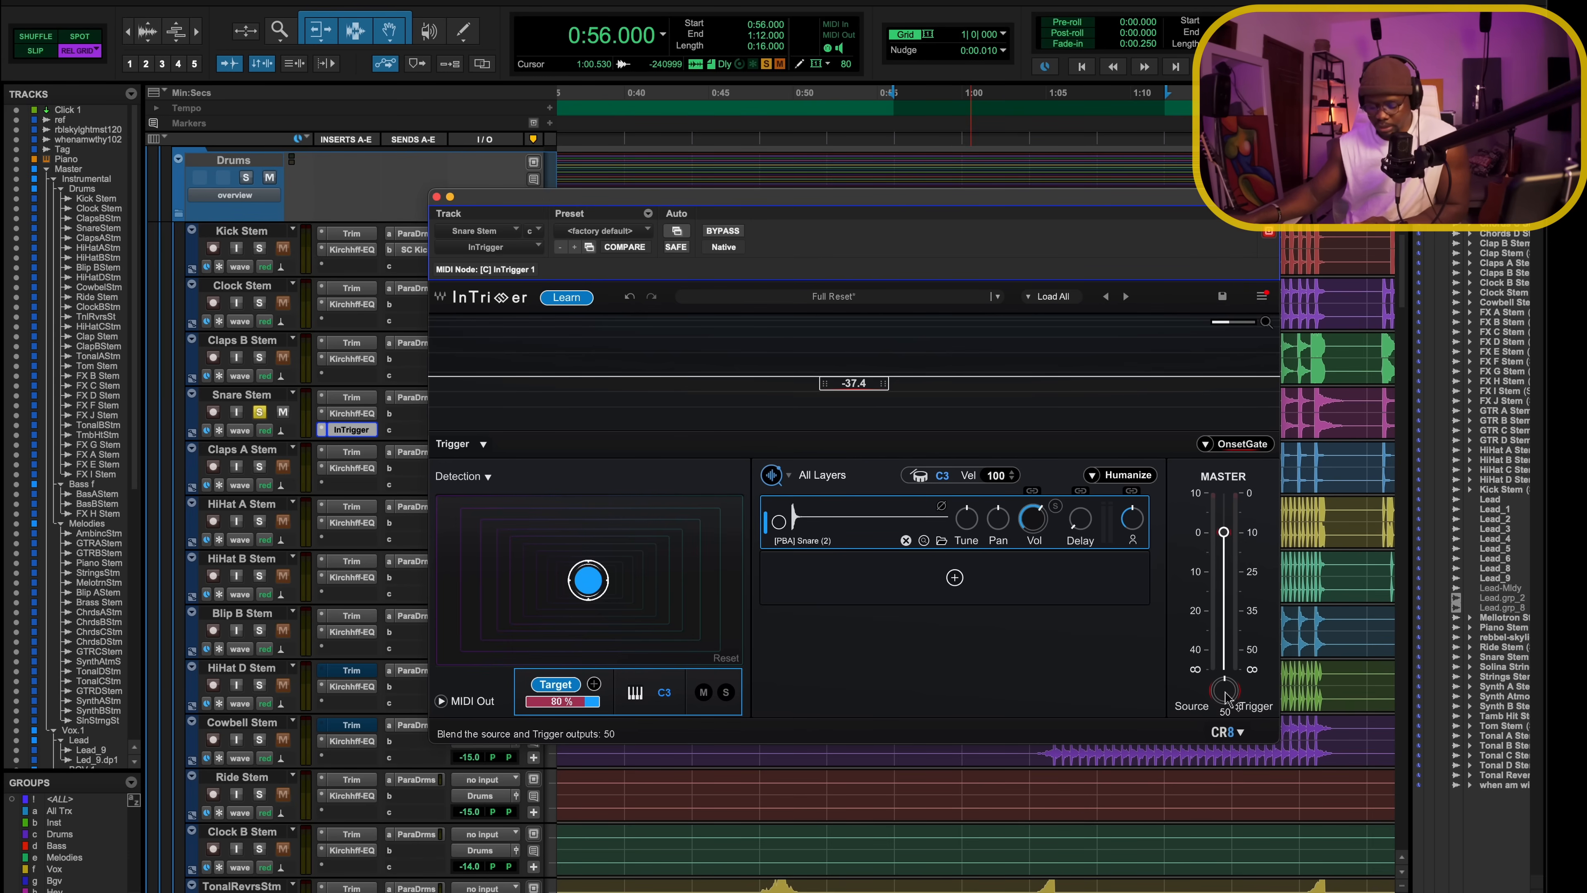
key(space)
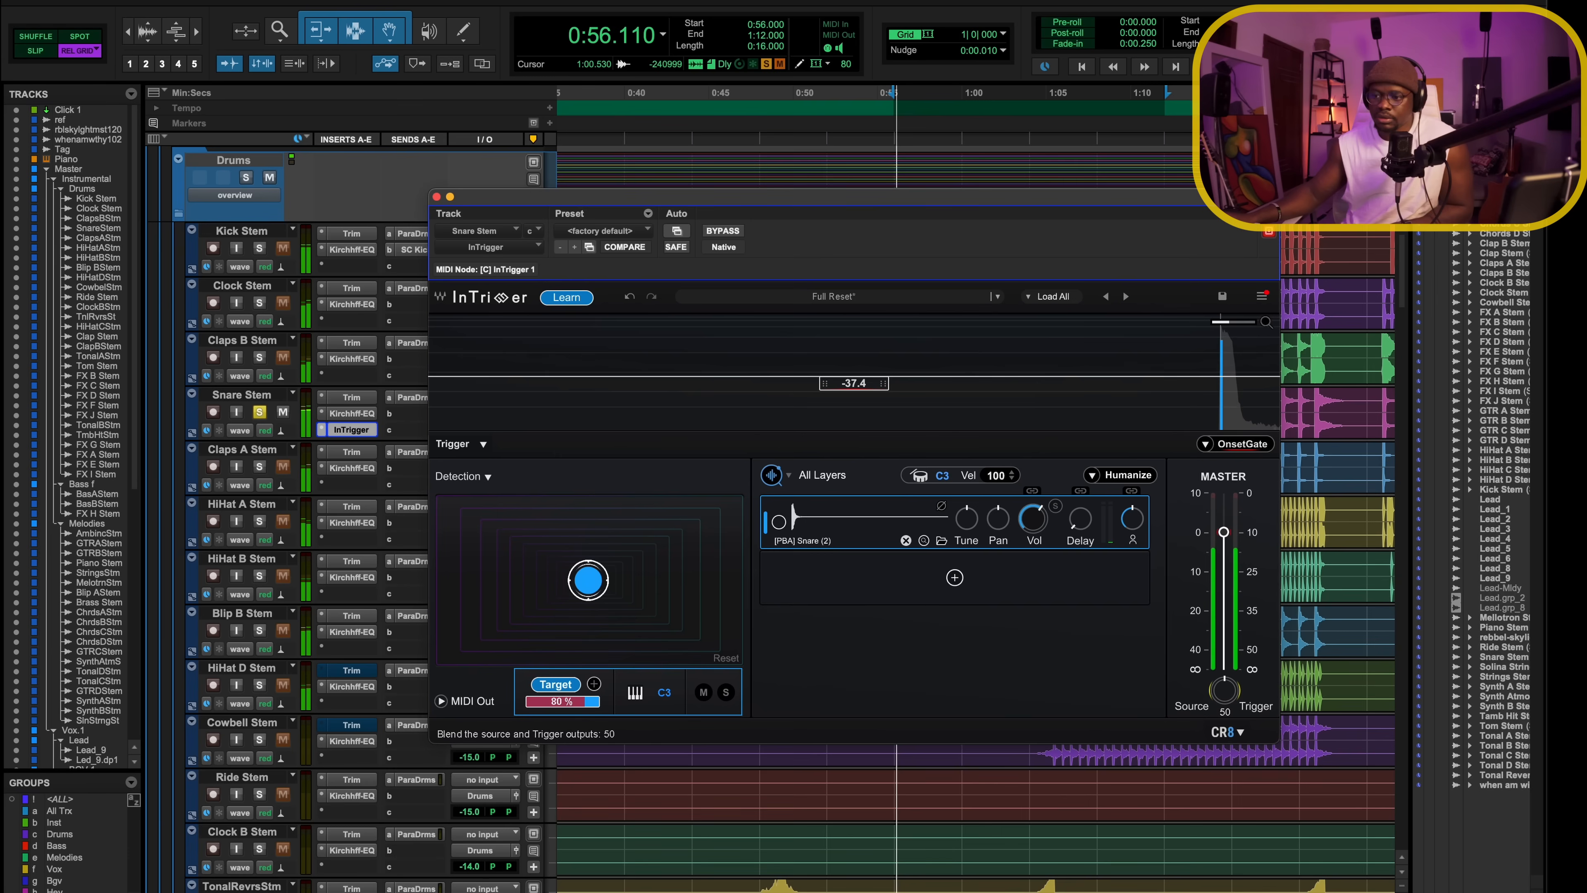
drag(1225, 691, 1235, 708)
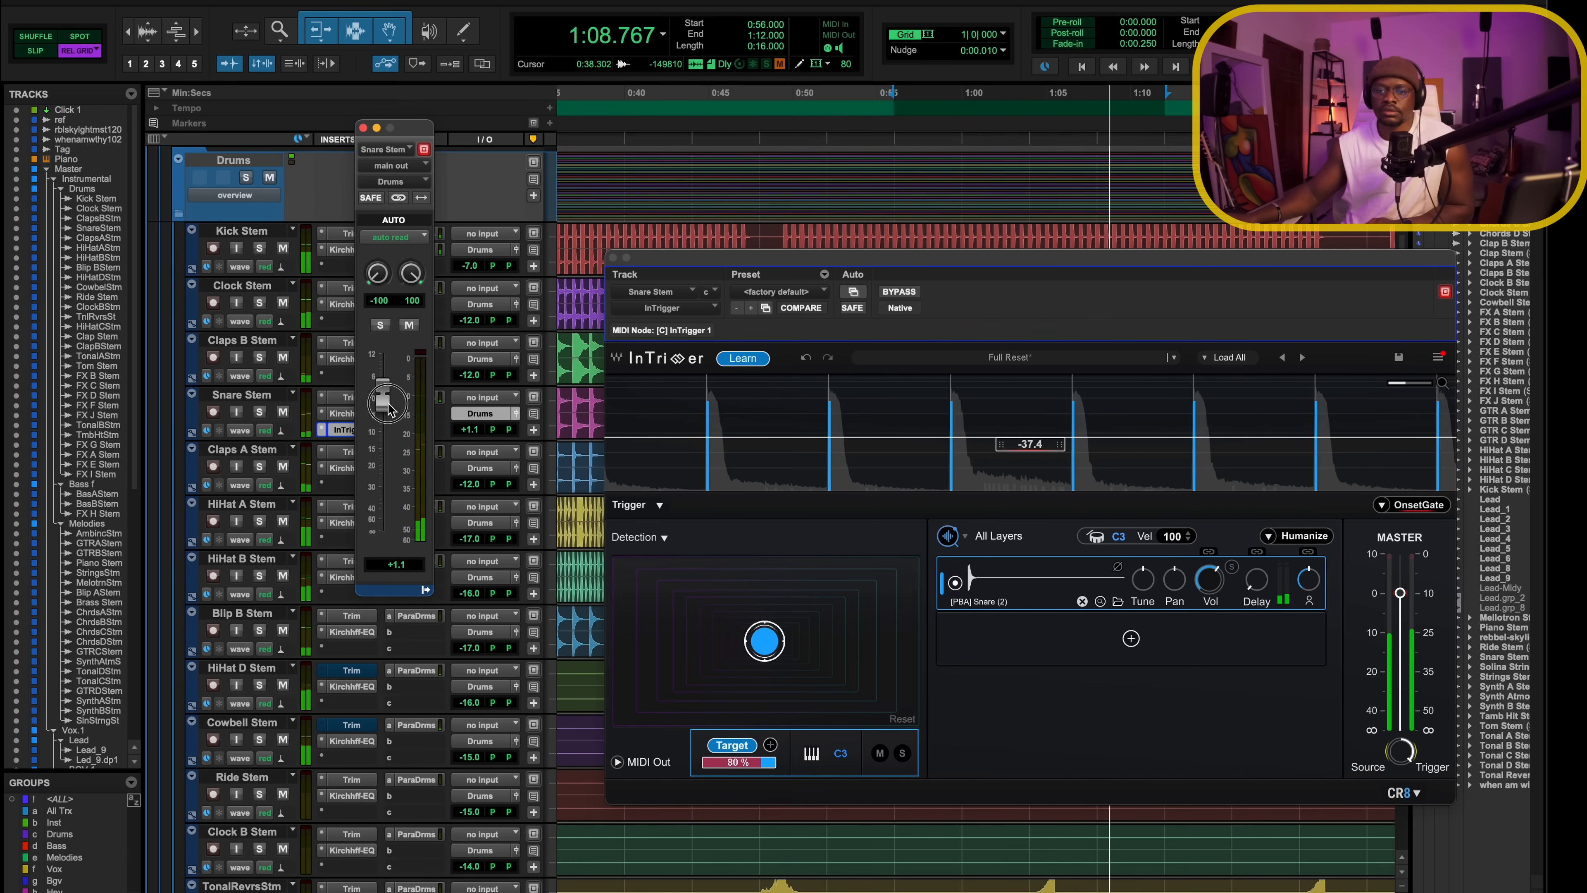
Lower the Snare Stem track's output fader to -0.1 and stop playback
drag(388, 408, 389, 412)
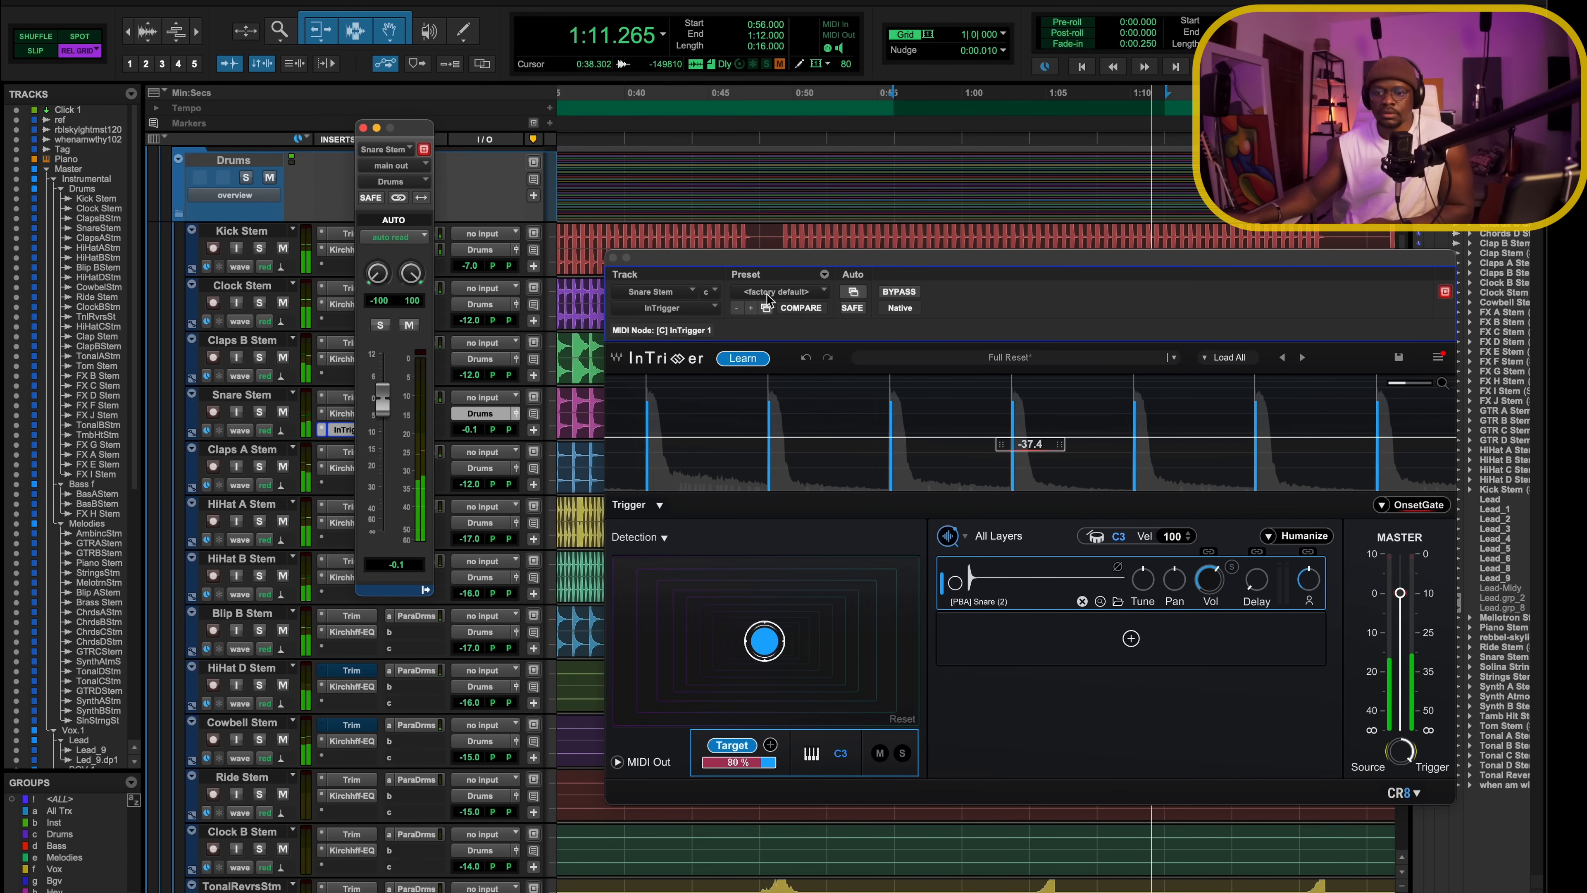
drag(1014, 255, 728, 253)
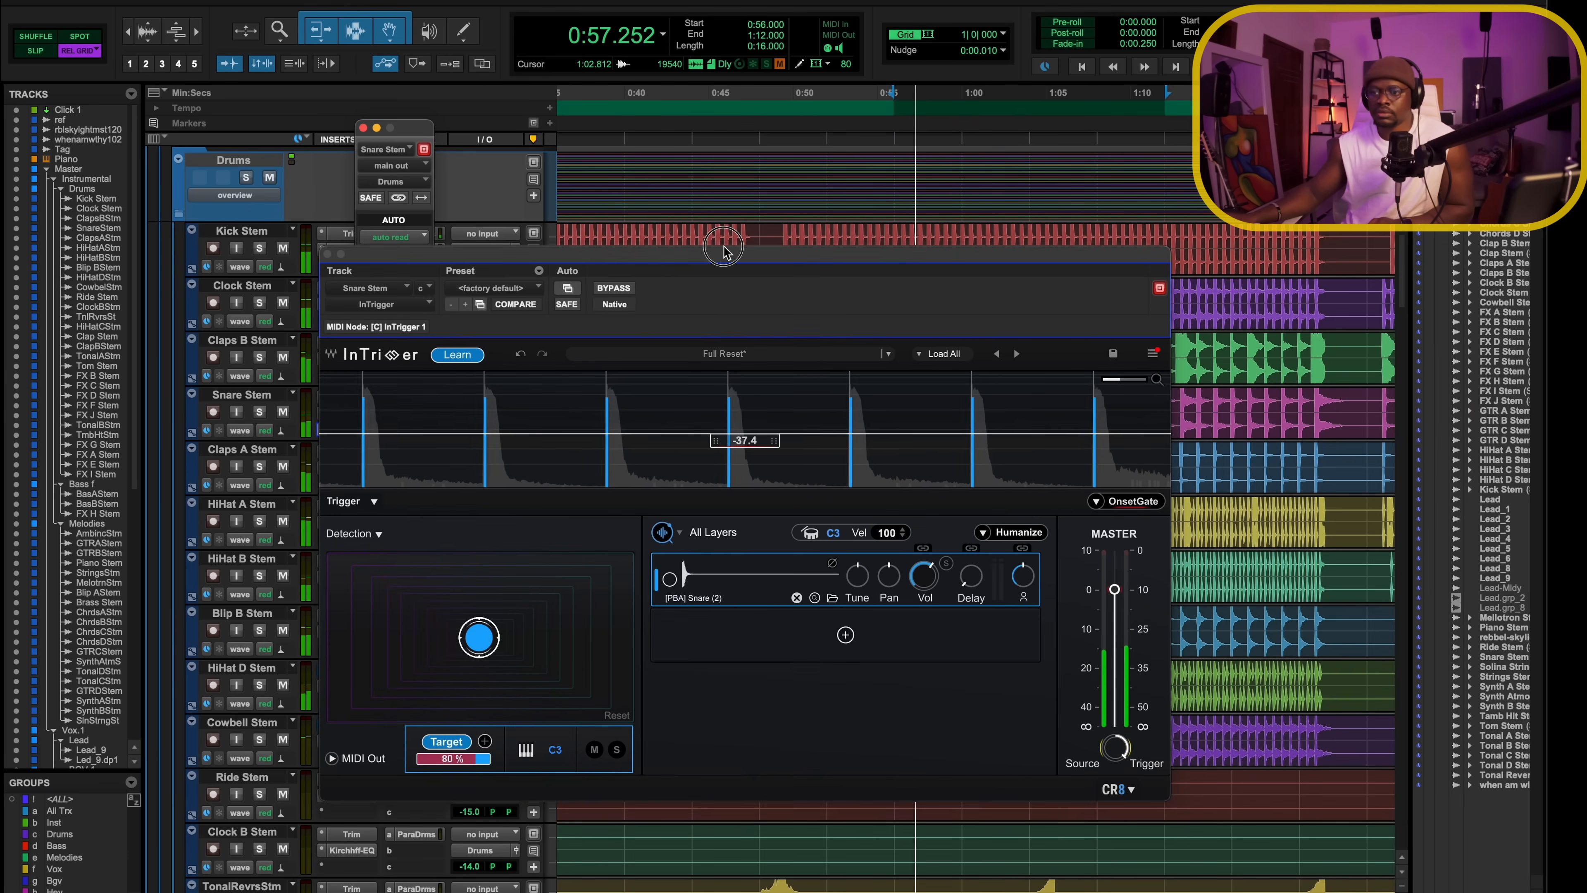
key(space)
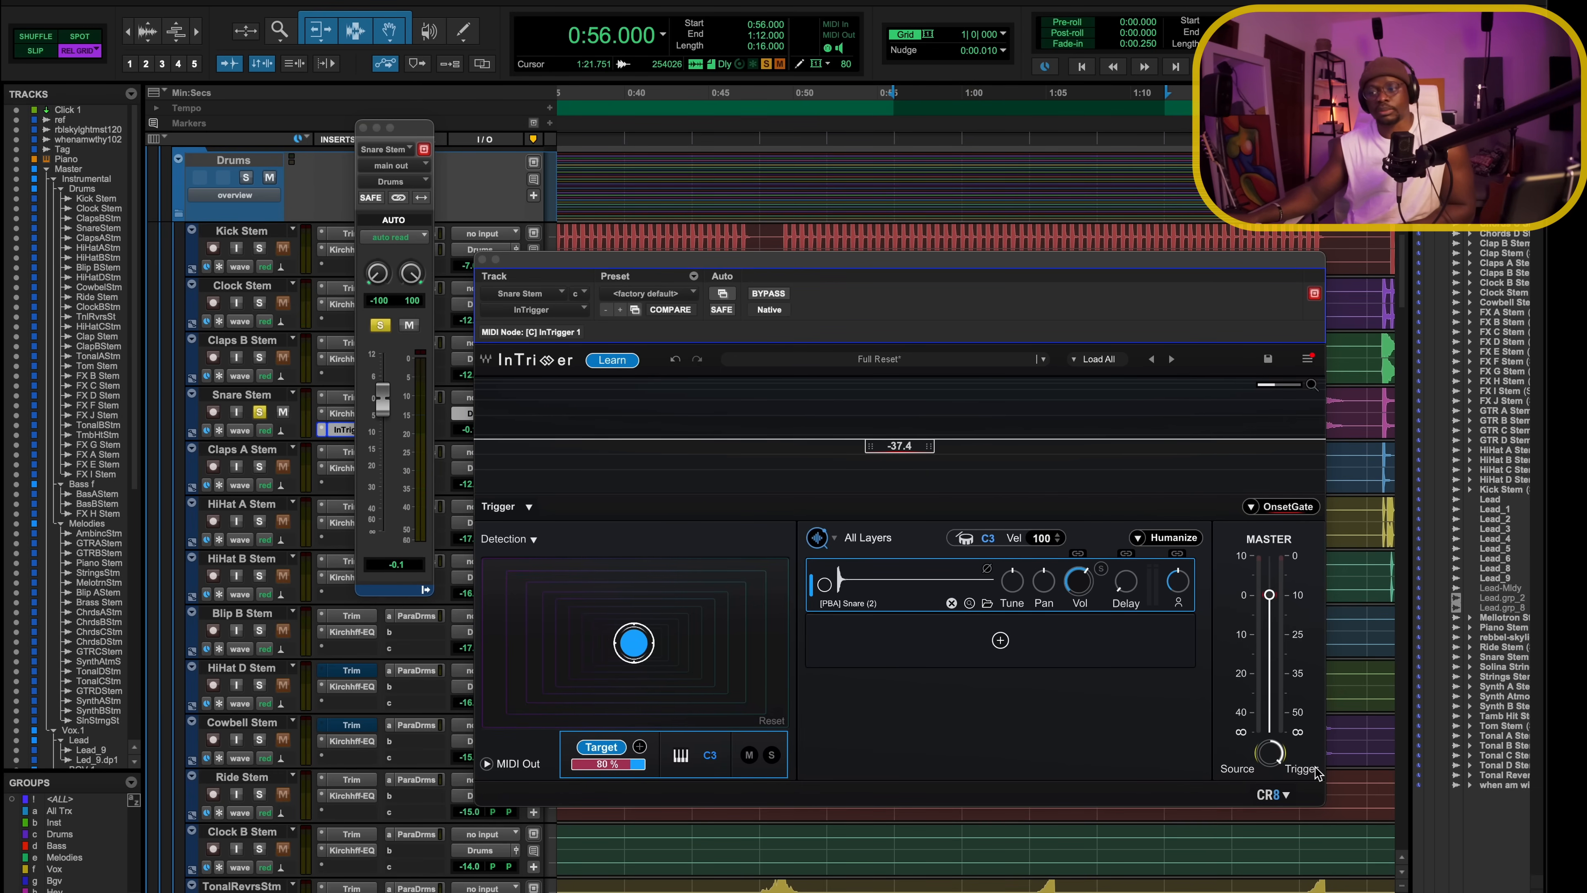
Set the Source/Trigger blend to 59 and compare different blend positions by ear during playback
drag(1277, 750, 1280, 759)
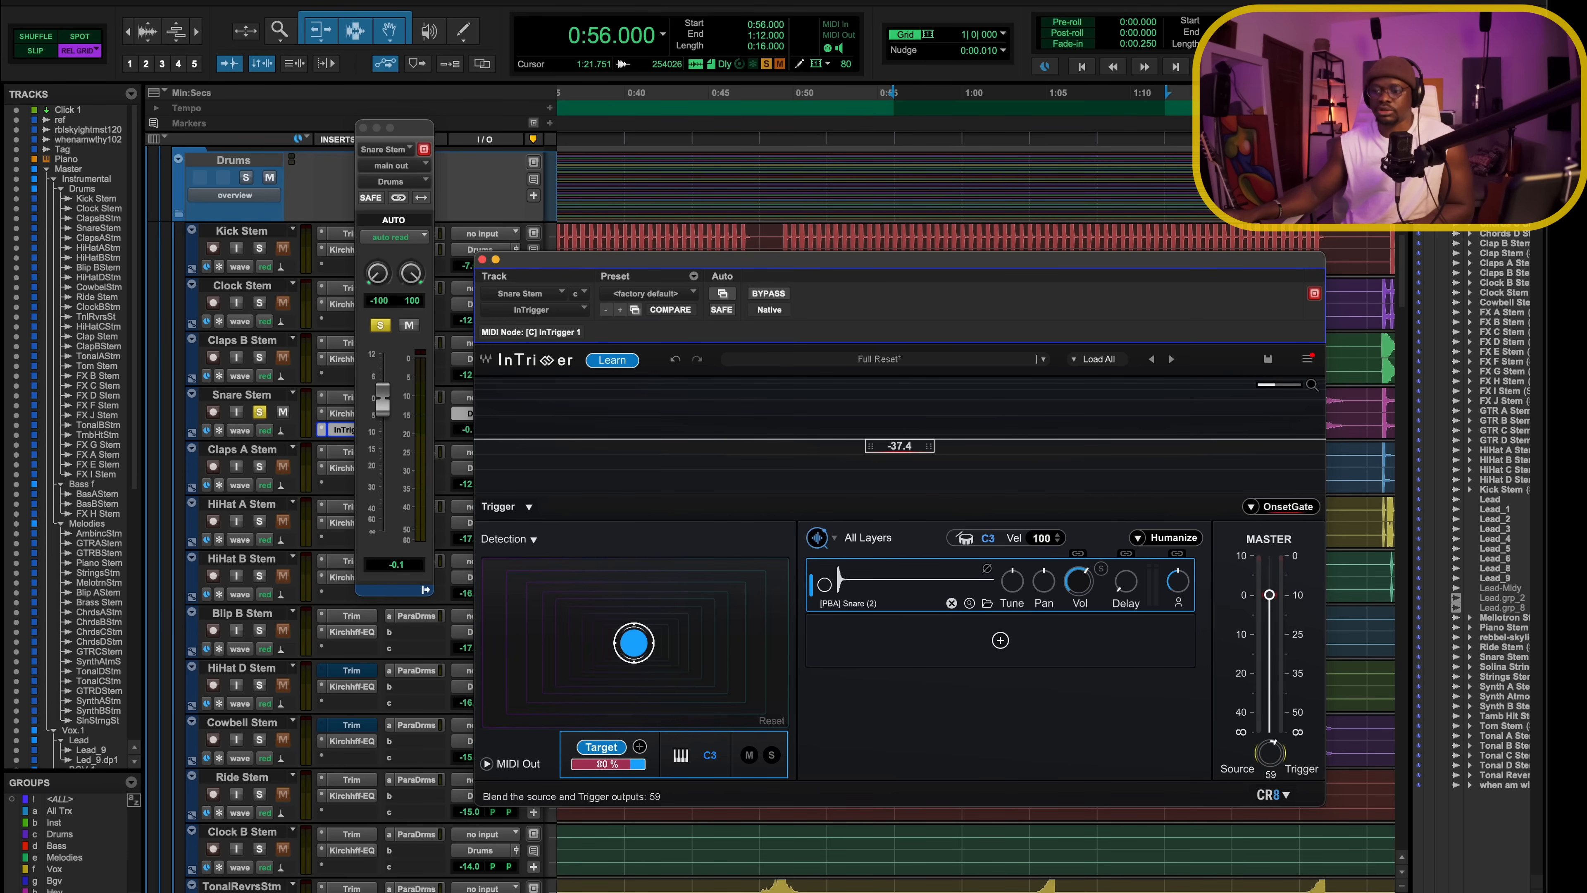
key(space)
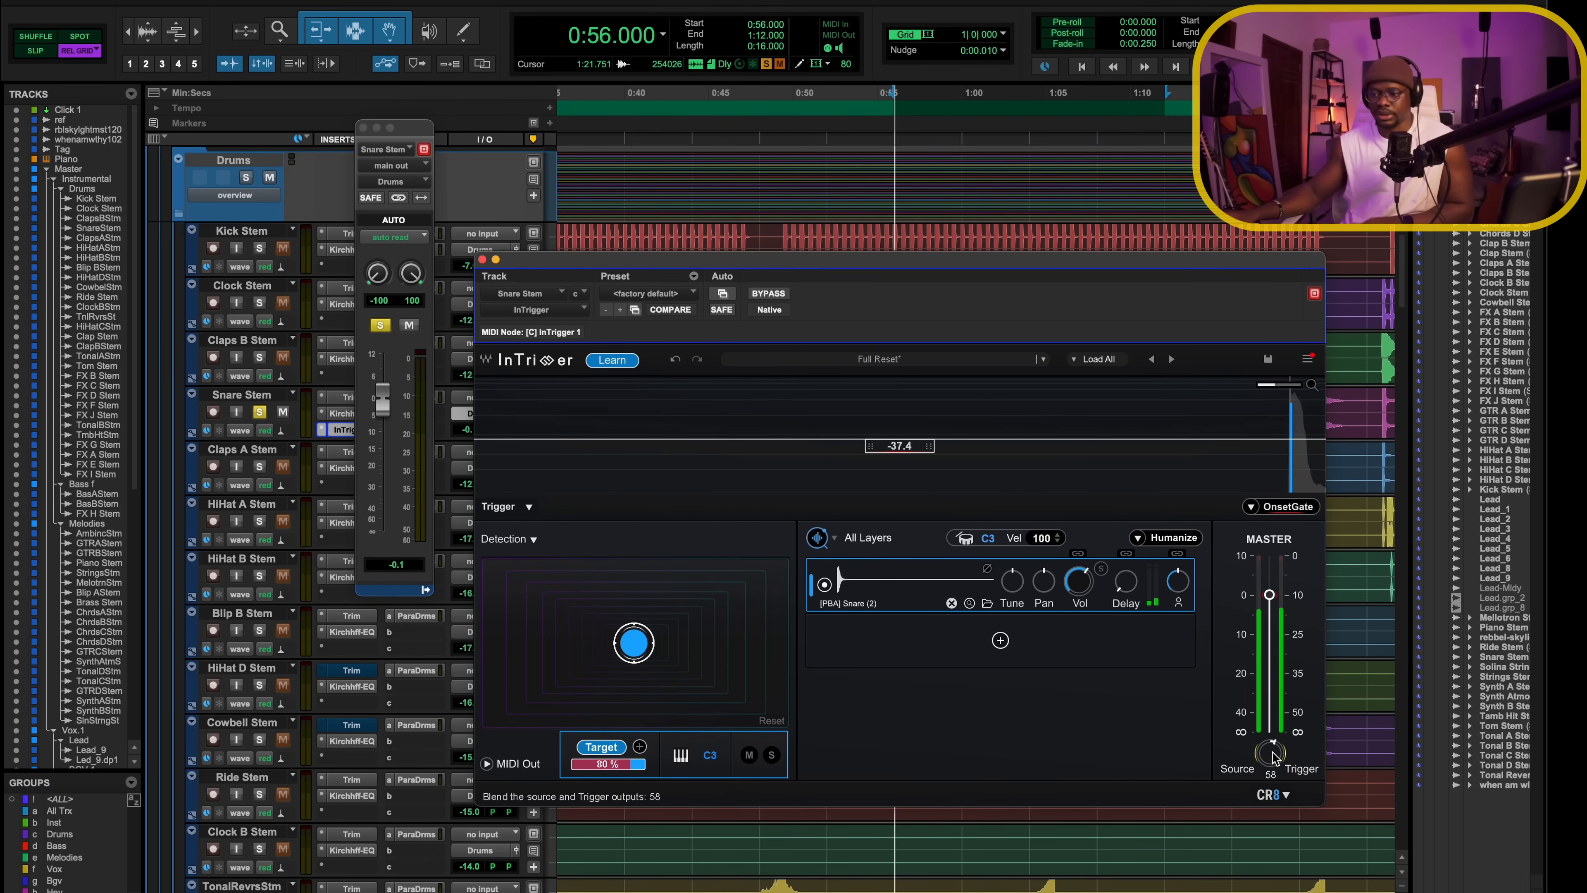
drag(1270, 753, 1270, 829)
key(space)
drag(1270, 752, 1271, 802)
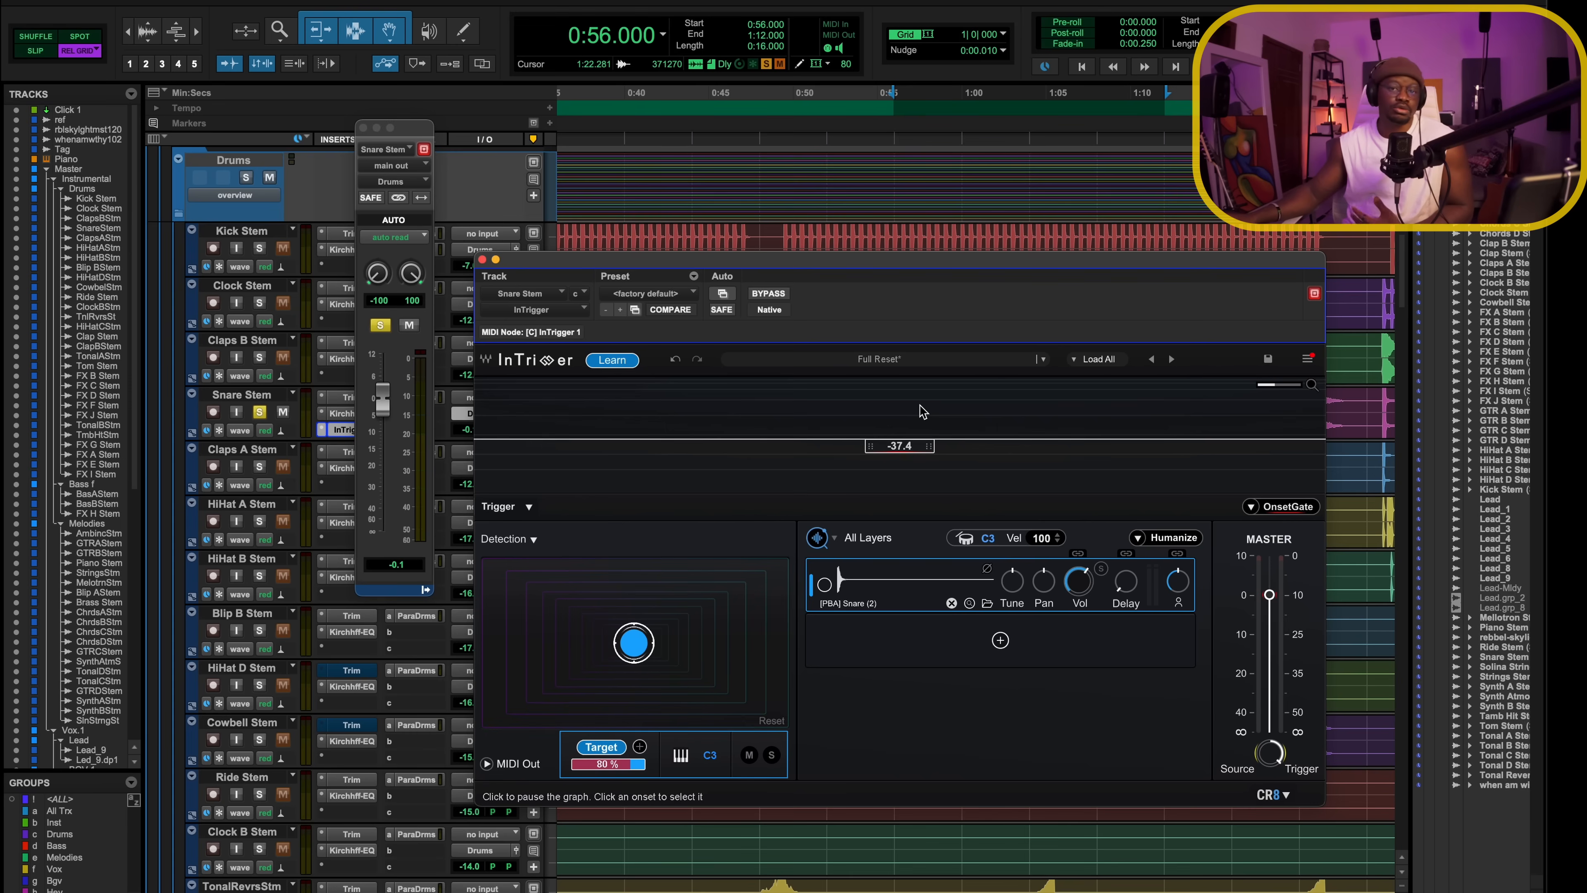
Try raising the snare sample layer's Tune to 18 during playback
key(space)
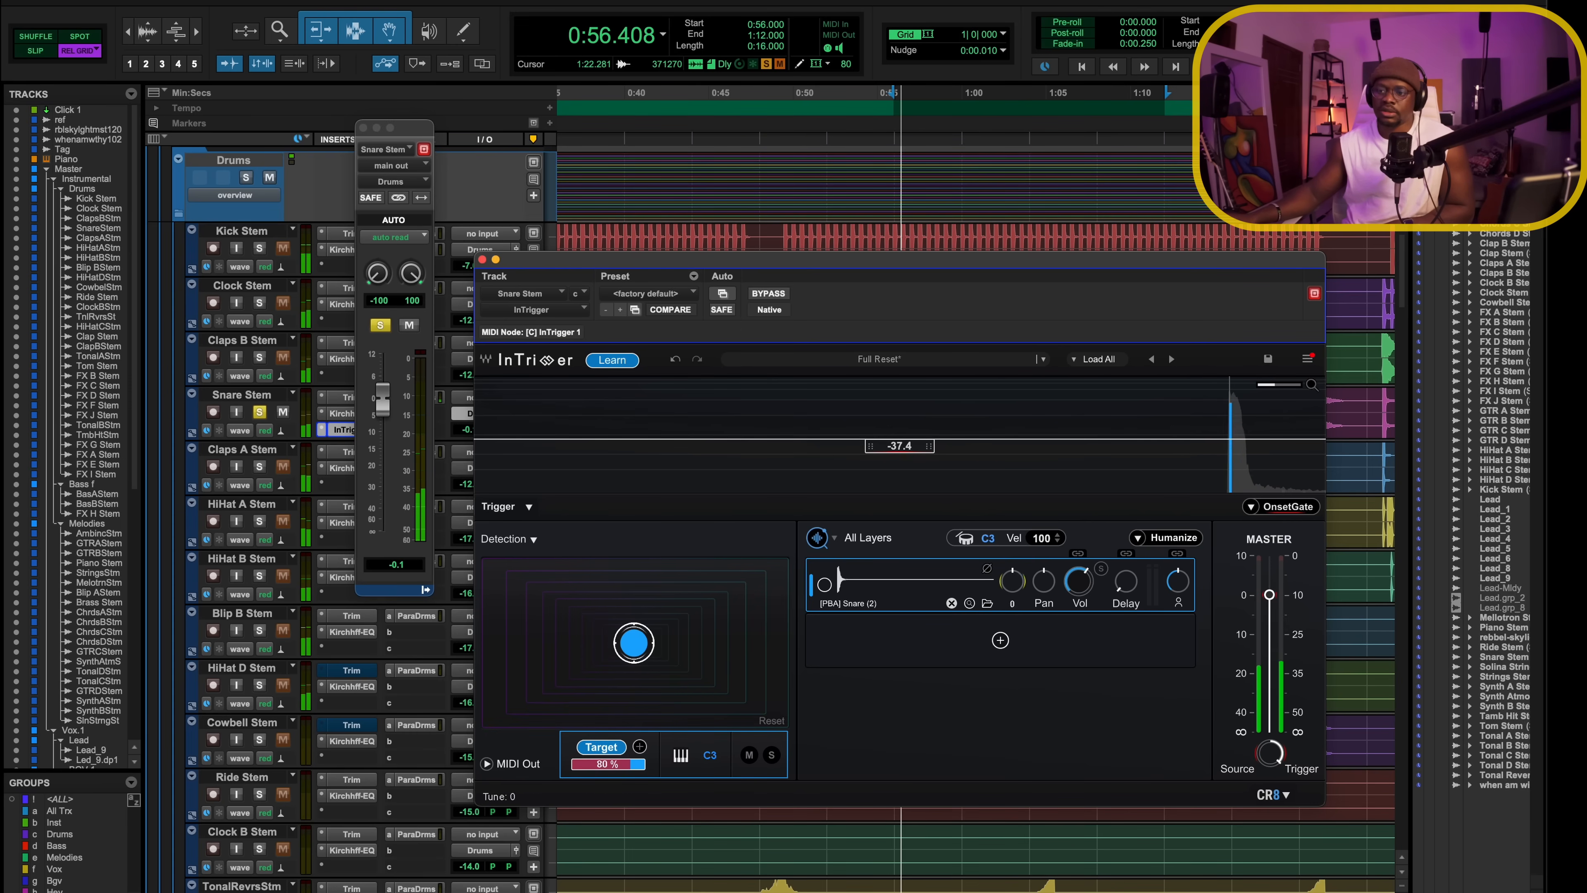
drag(1013, 582, 1012, 537)
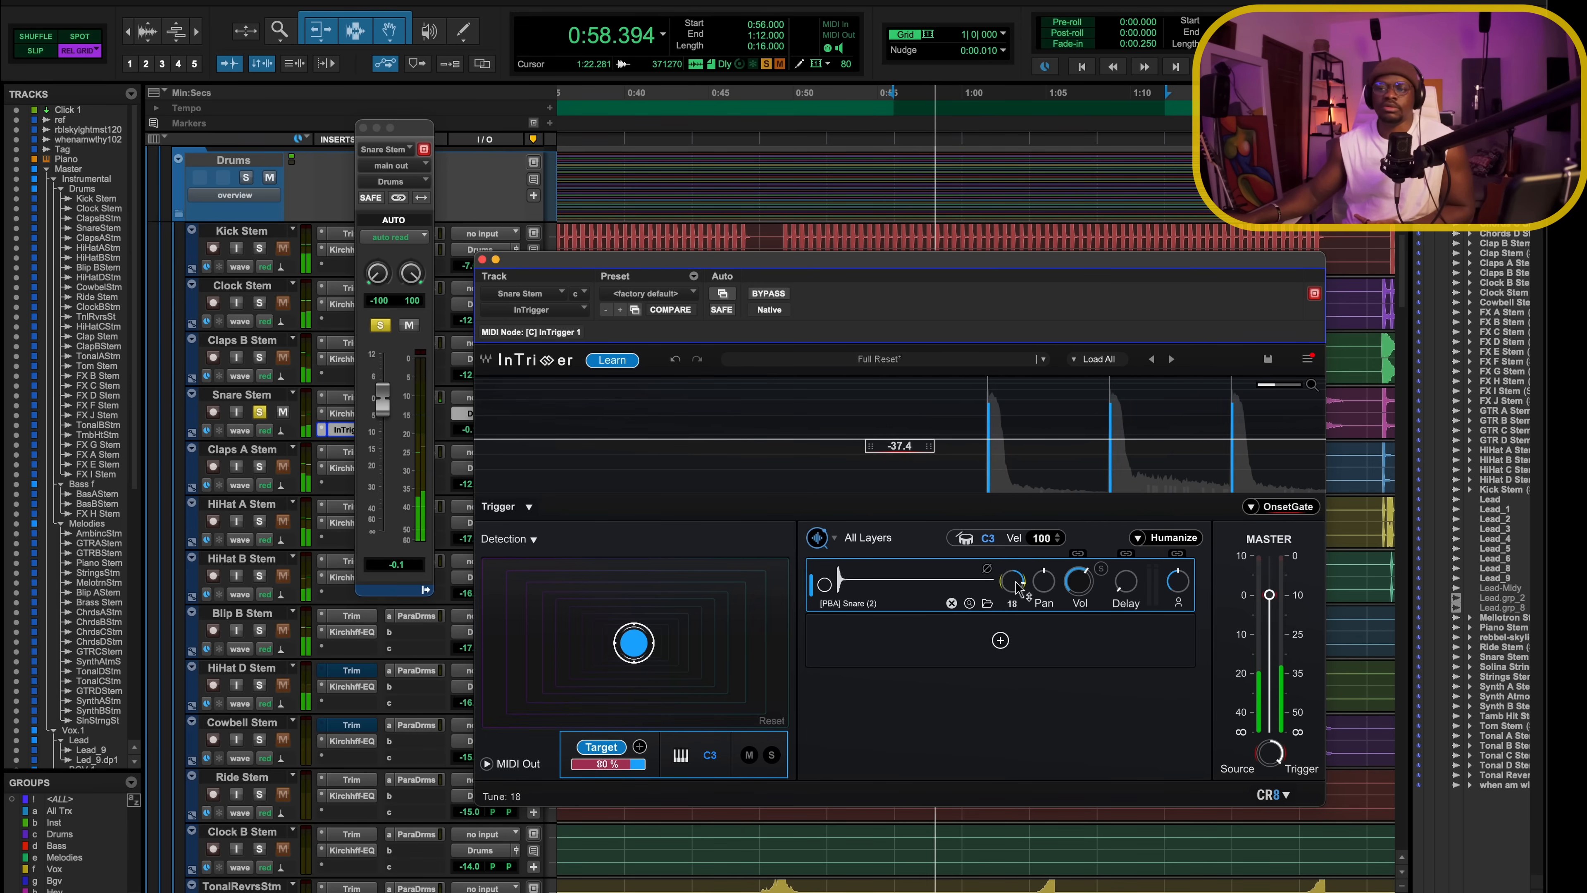
key(space)
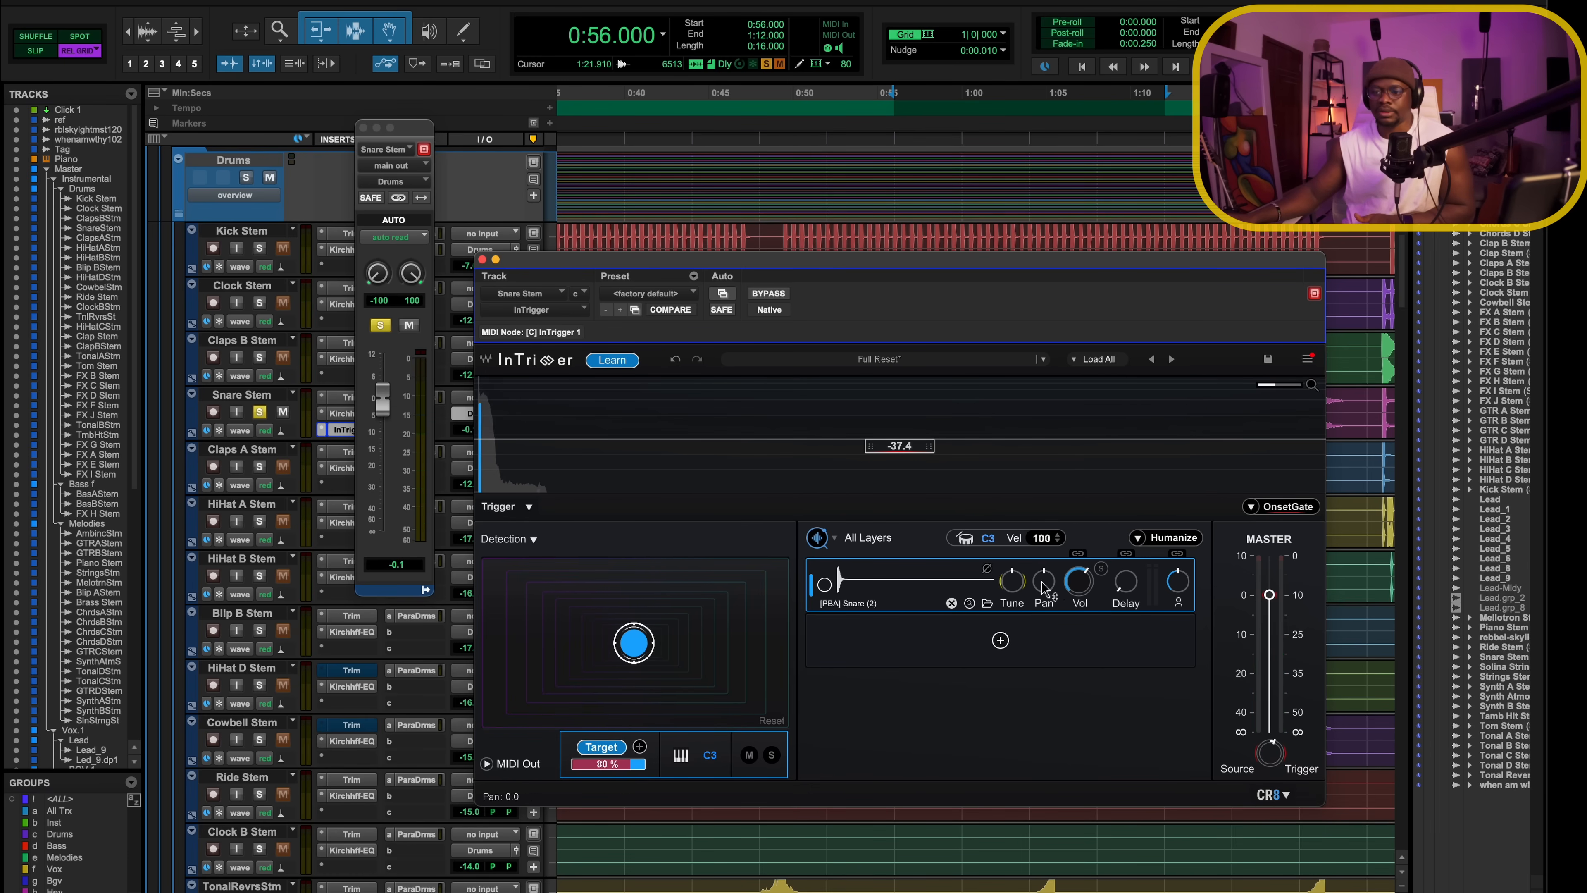
Try panning the snare sample layer to -36.6 while the section plays
drag(1044, 581, 1044, 610)
key(space)
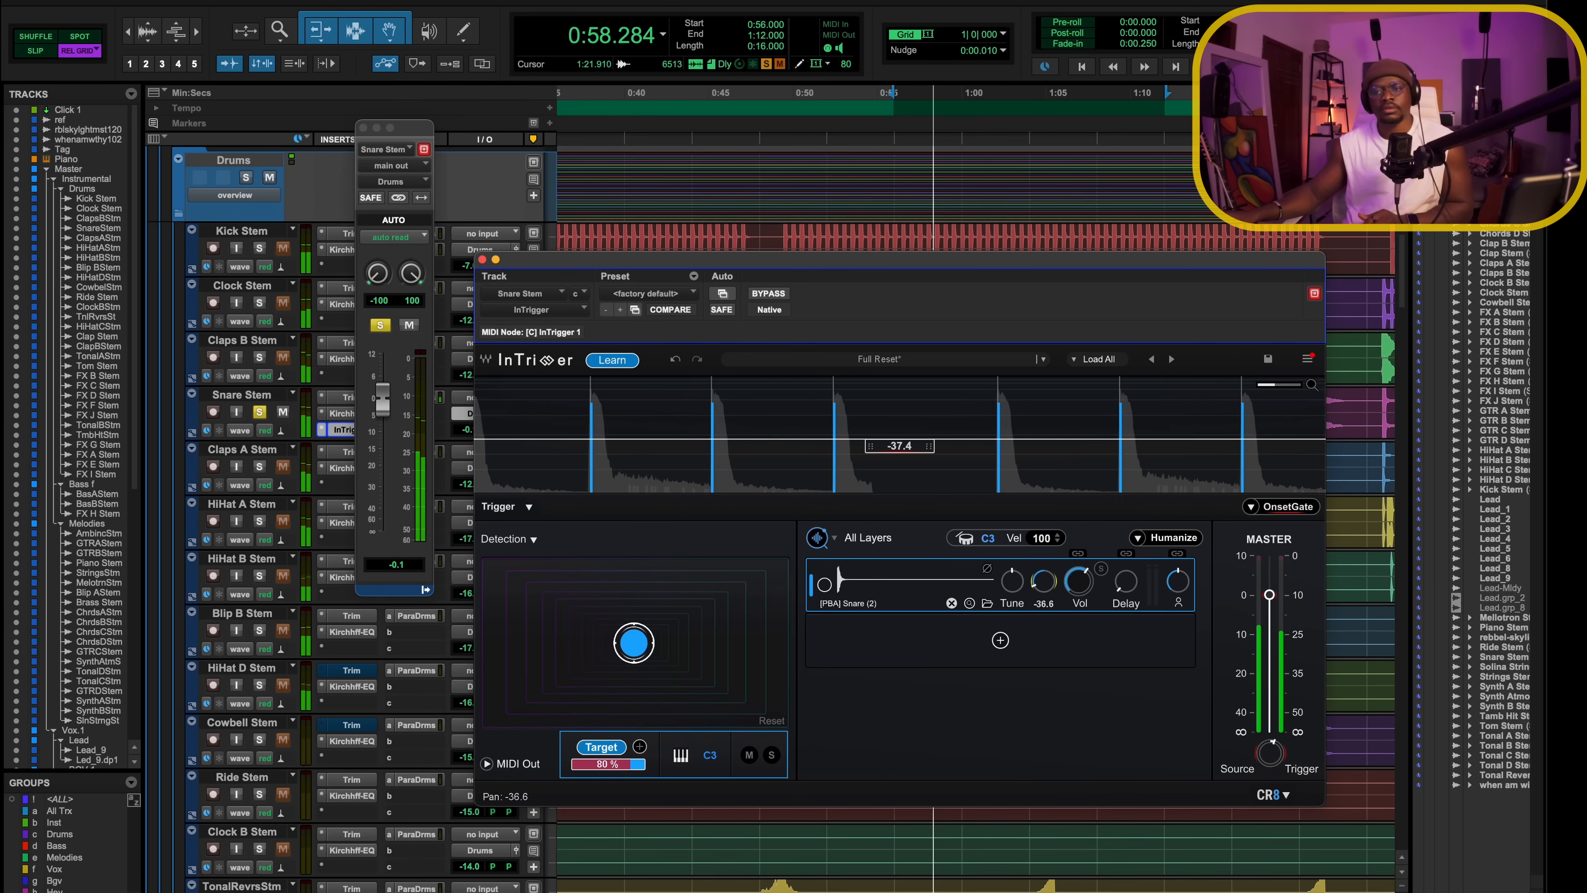
key(space)
drag(1040, 586, 1040, 588)
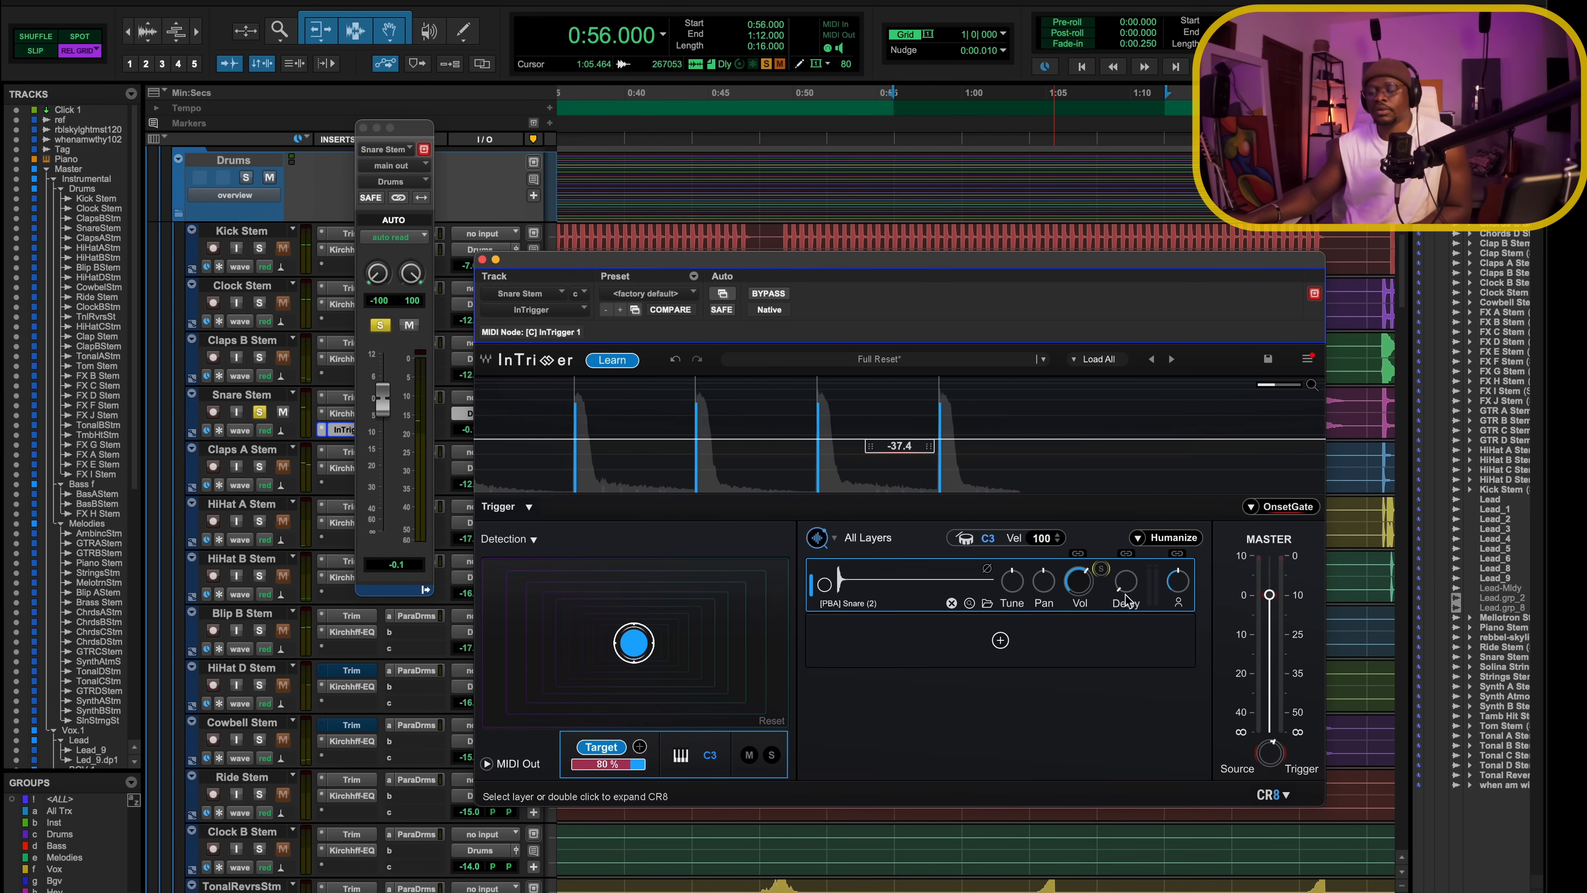
Set the snare sample layer's Delay to 11.7 while listening to the section
drag(1125, 581, 1126, 566)
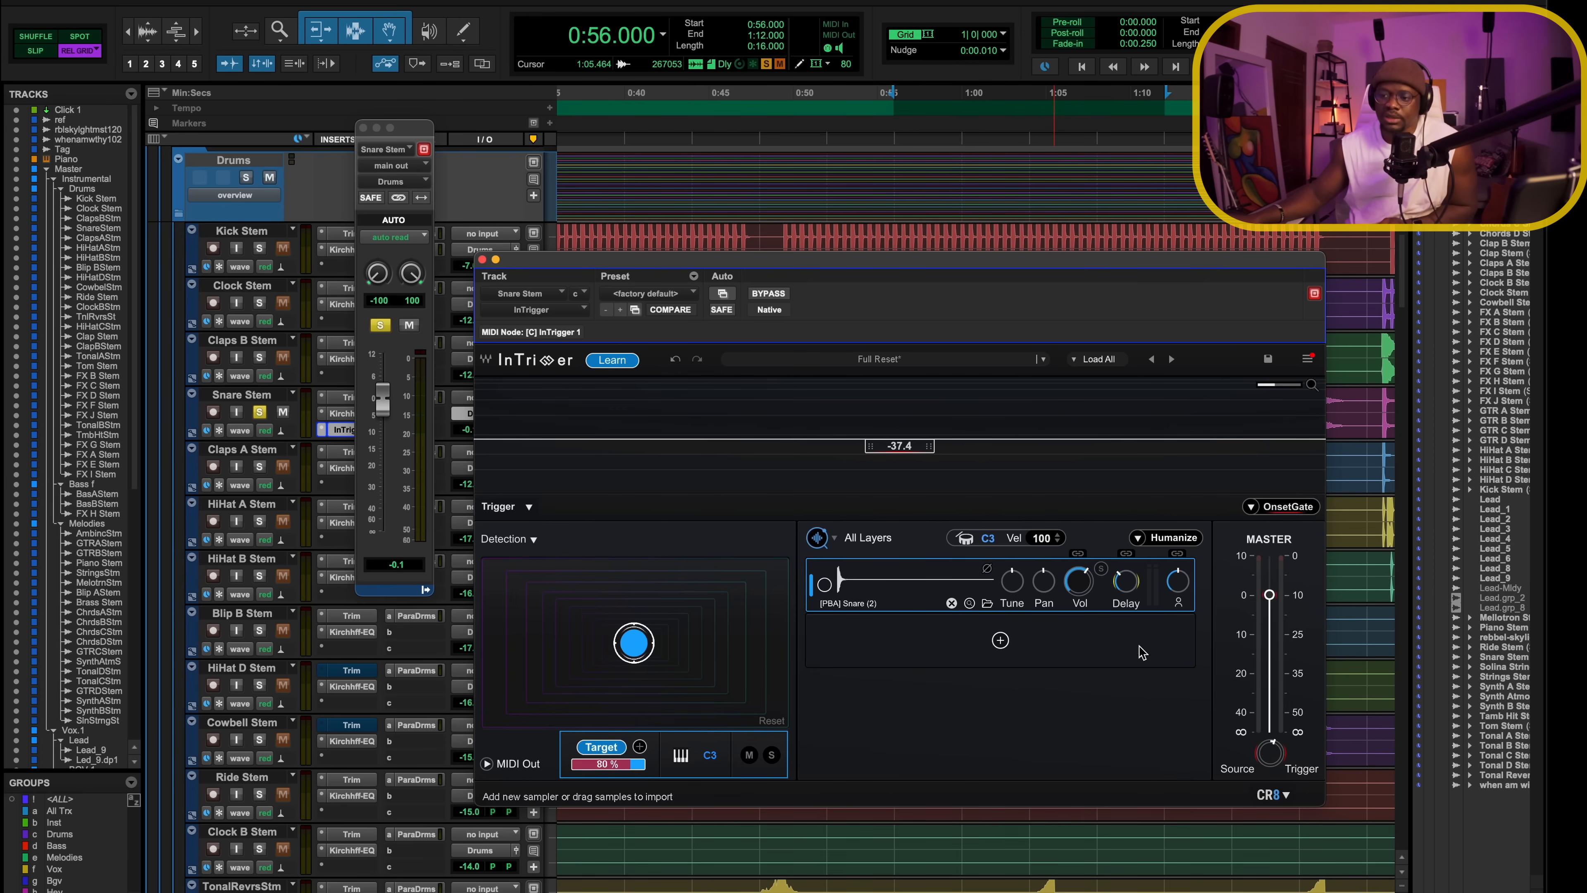
key(space)
drag(1127, 582, 1126, 560)
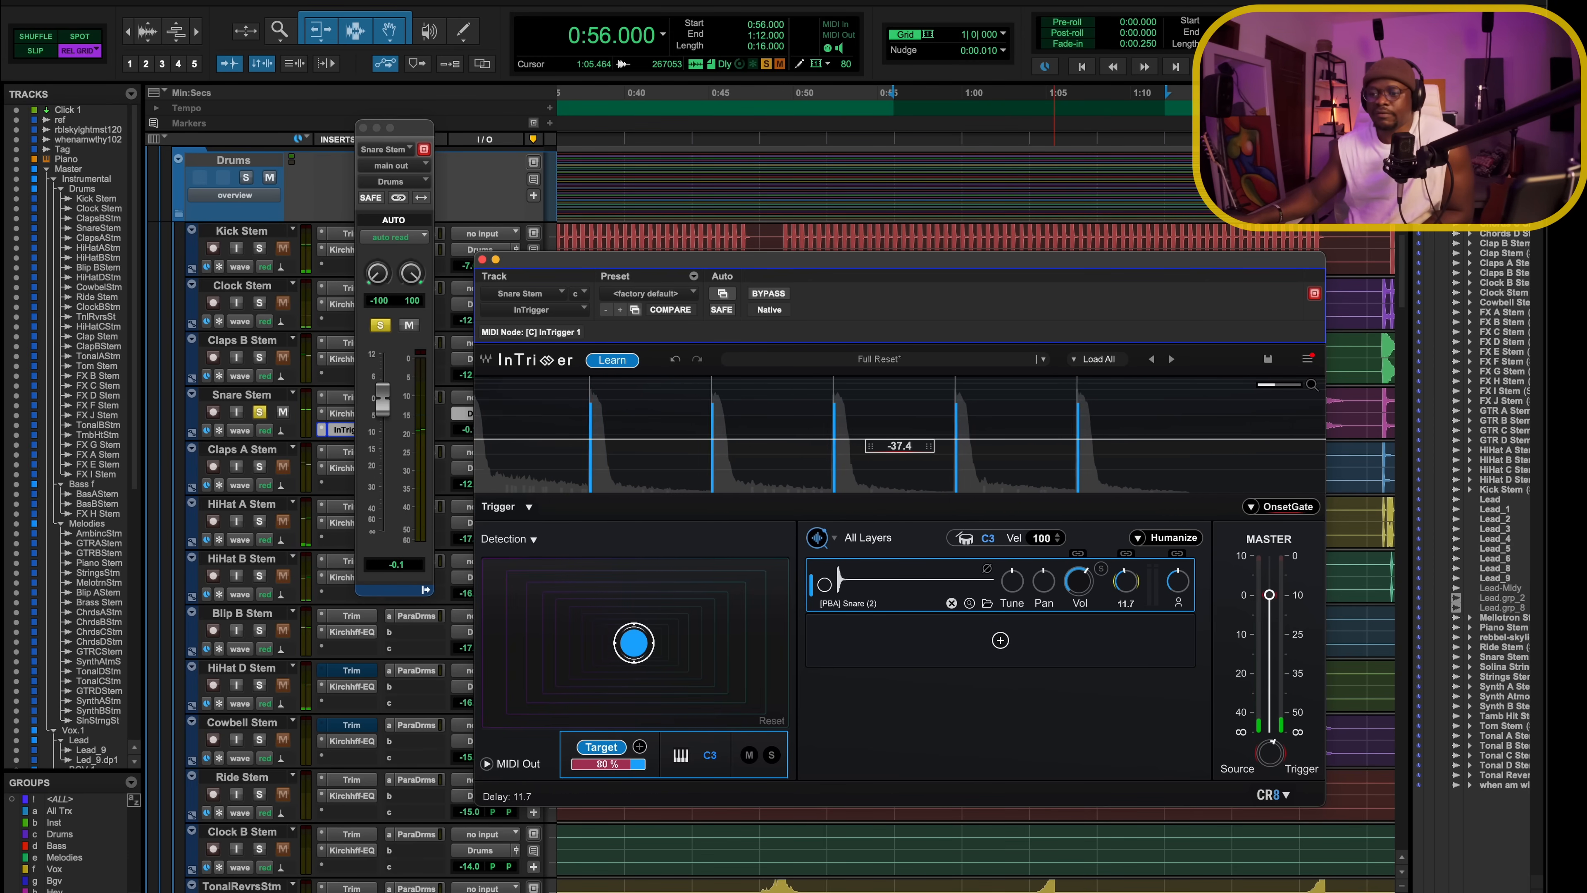
click(781, 708)
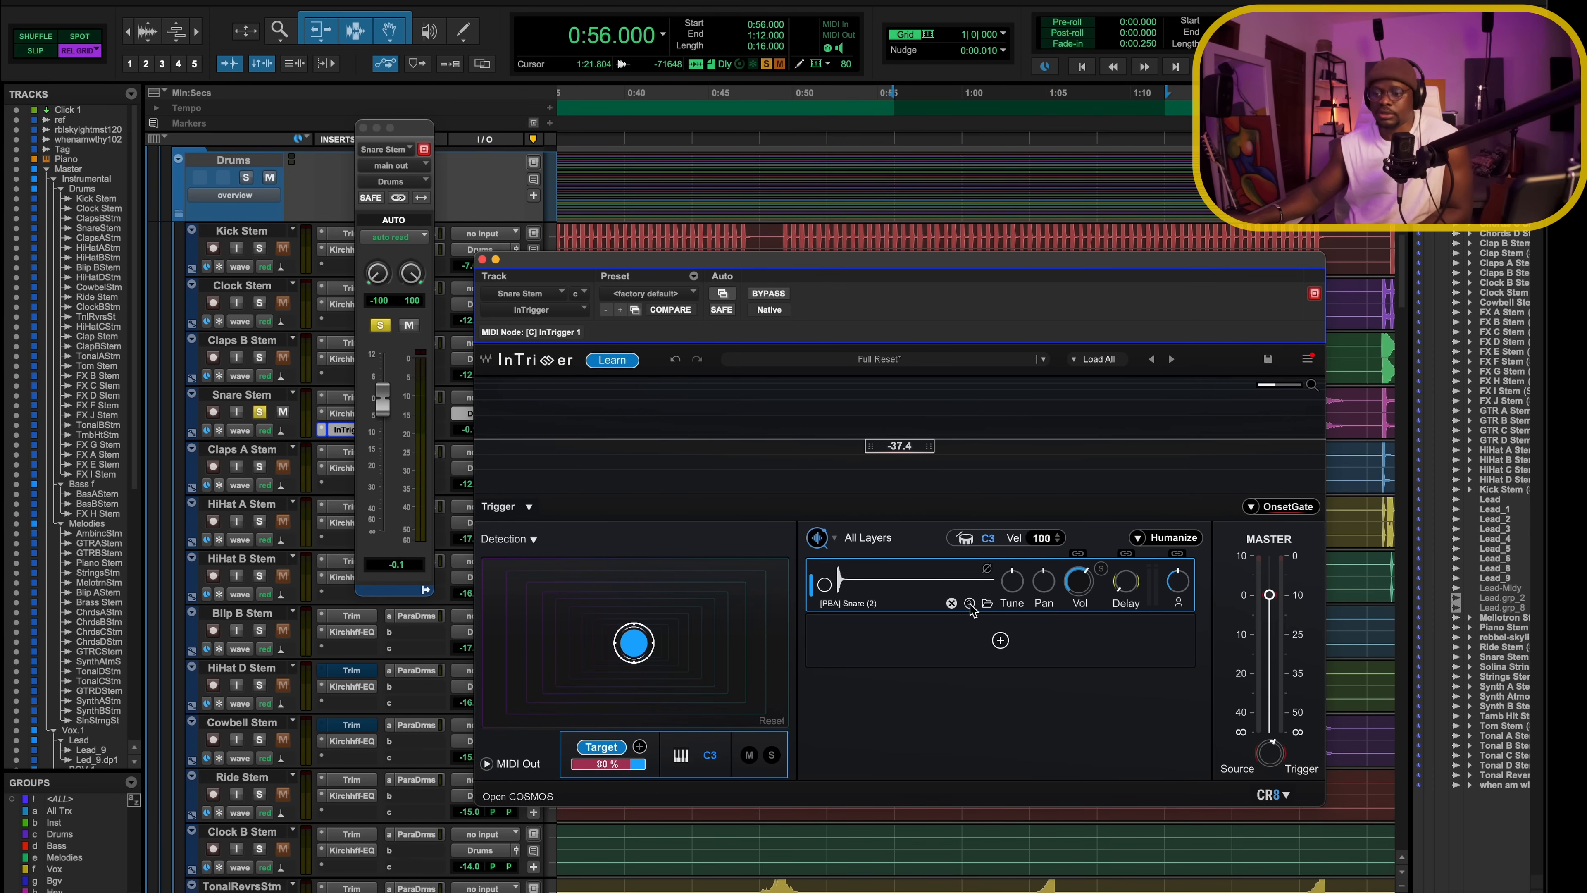
Open the COSMOS sample finder for the first layer and filter its samples by Snare
drag(929, 270, 786, 255)
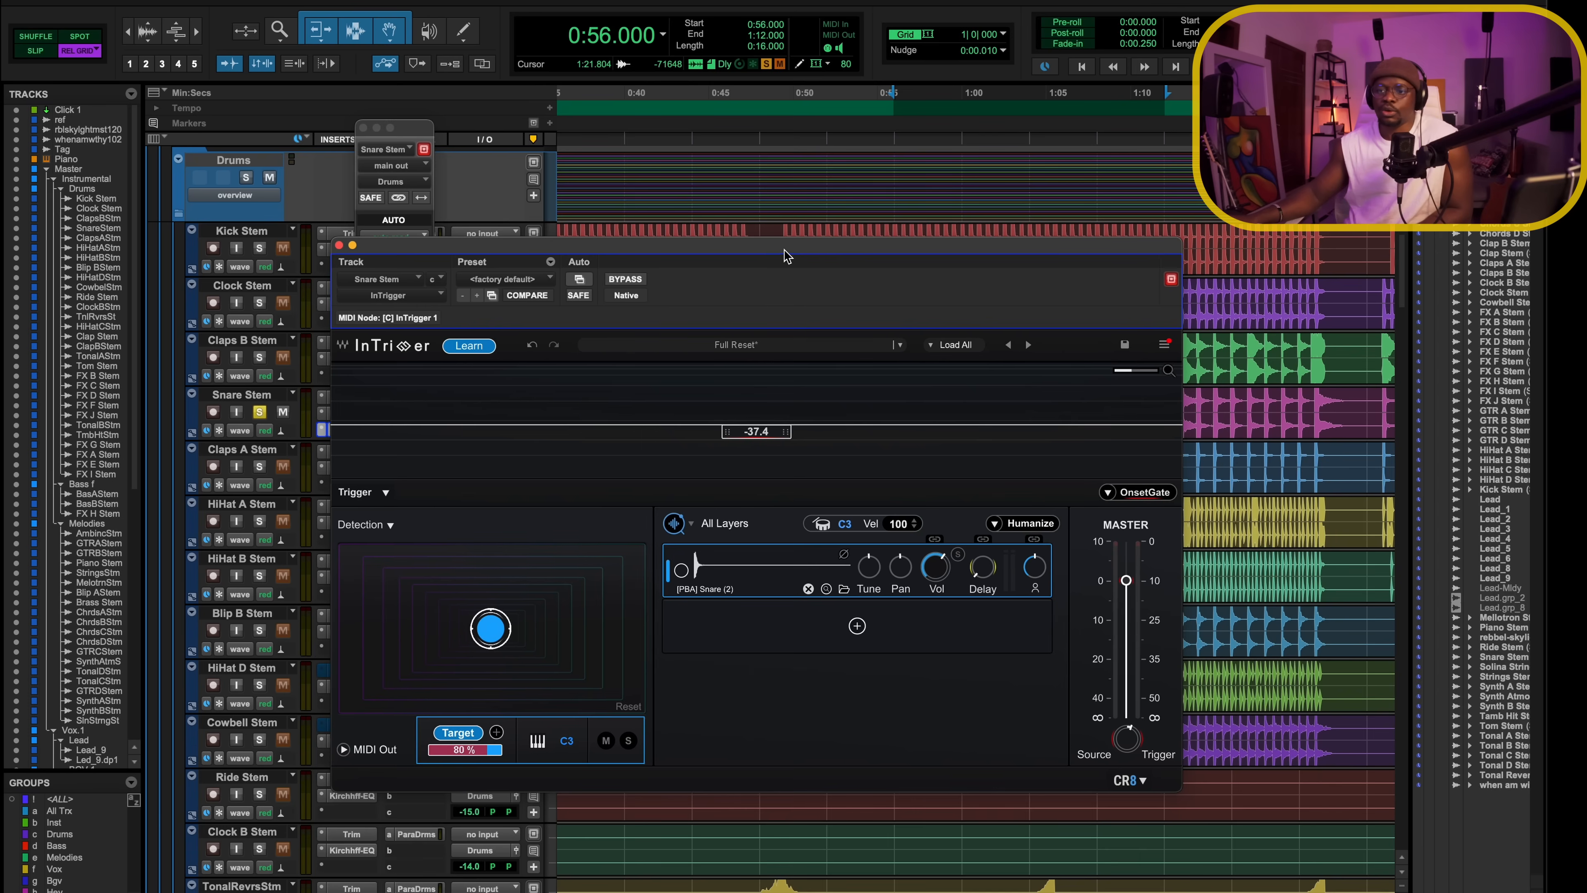
click(826, 589)
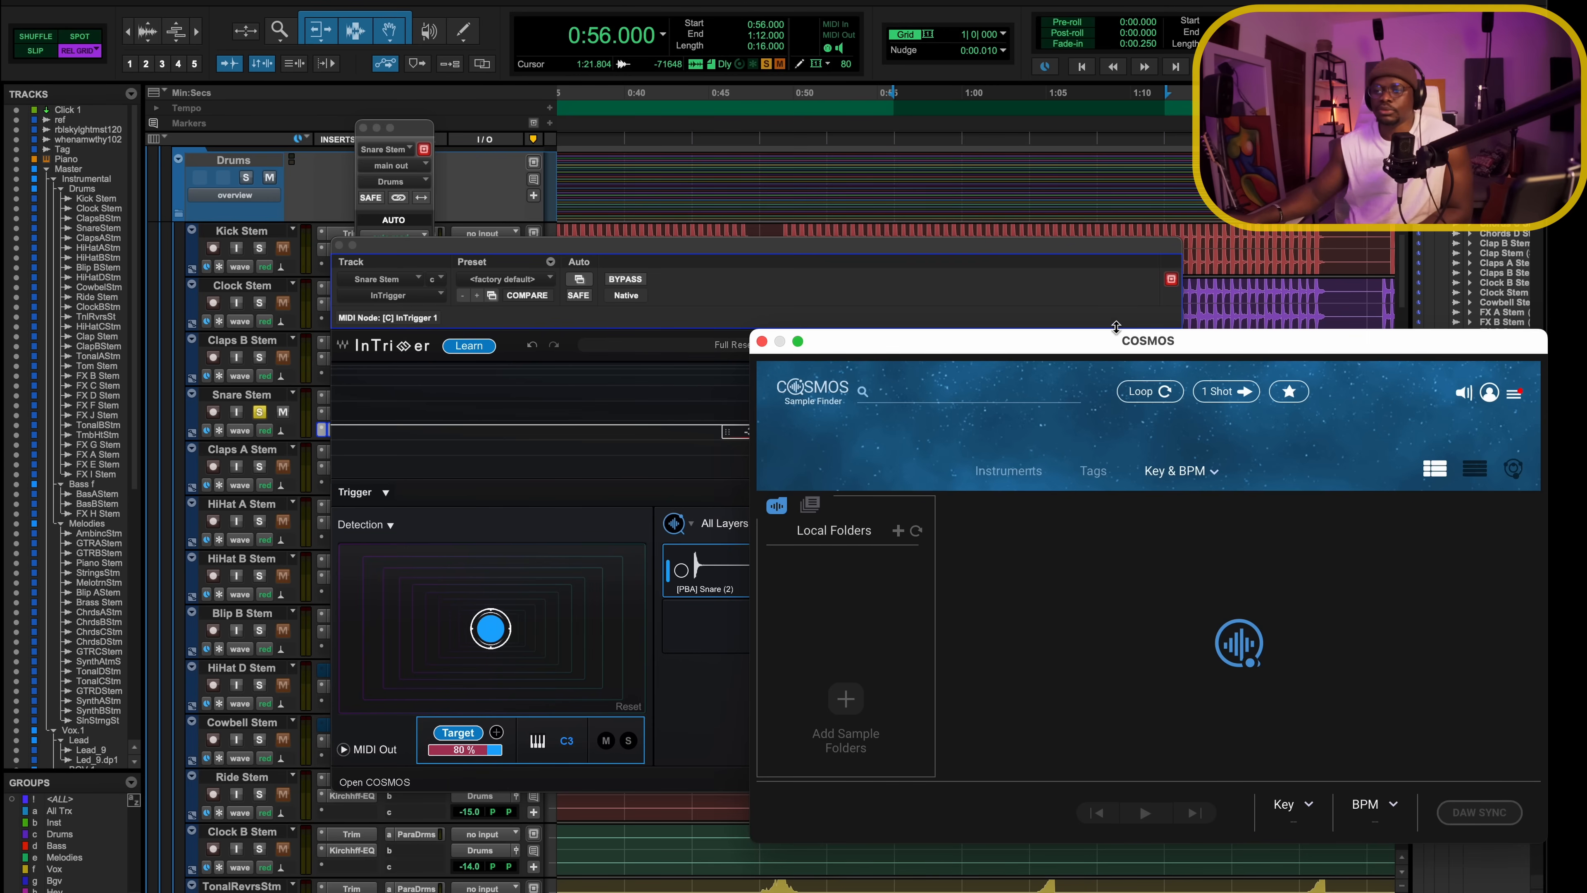
drag(1112, 361, 1056, 214)
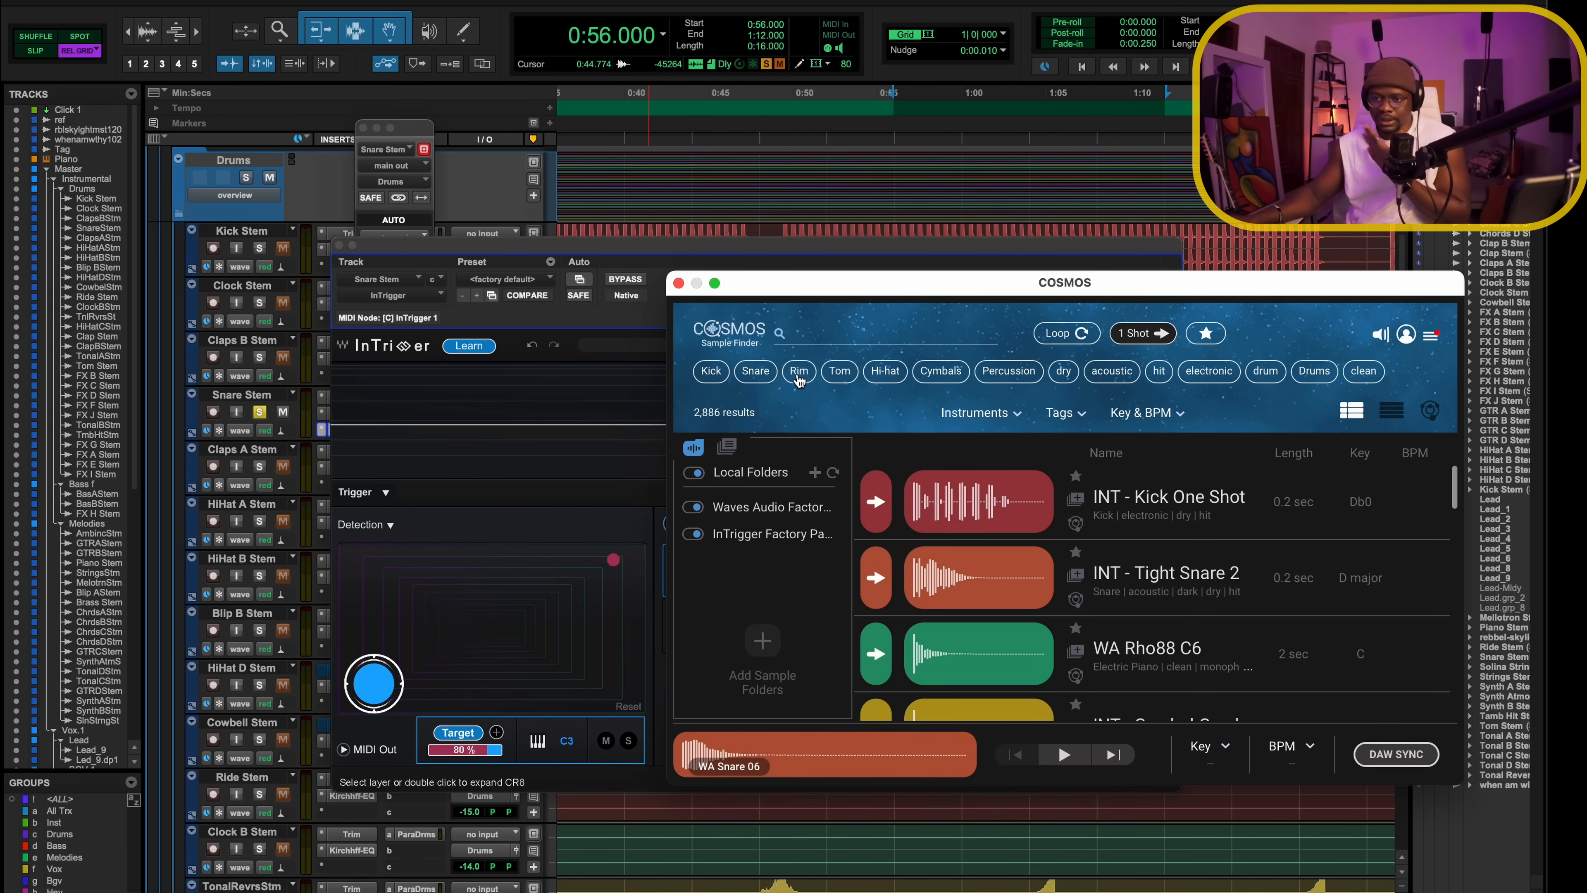
click(756, 370)
Audition the snare samples one by one in COSMOS during playback, keep WA Snare Funk on the layer and close the finder
click(1175, 494)
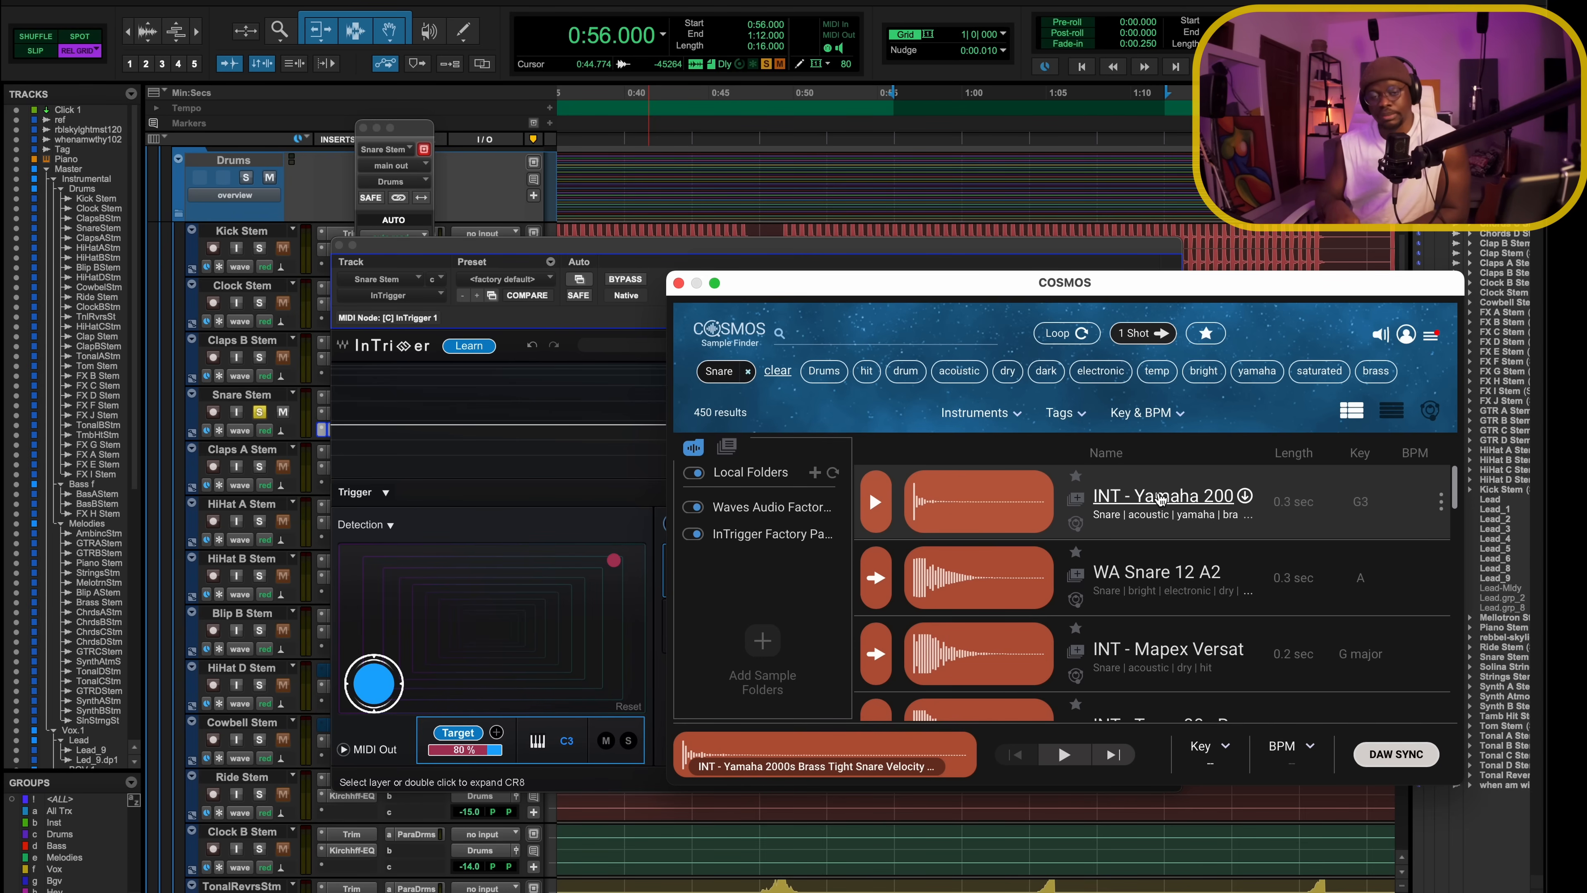
key(Down)
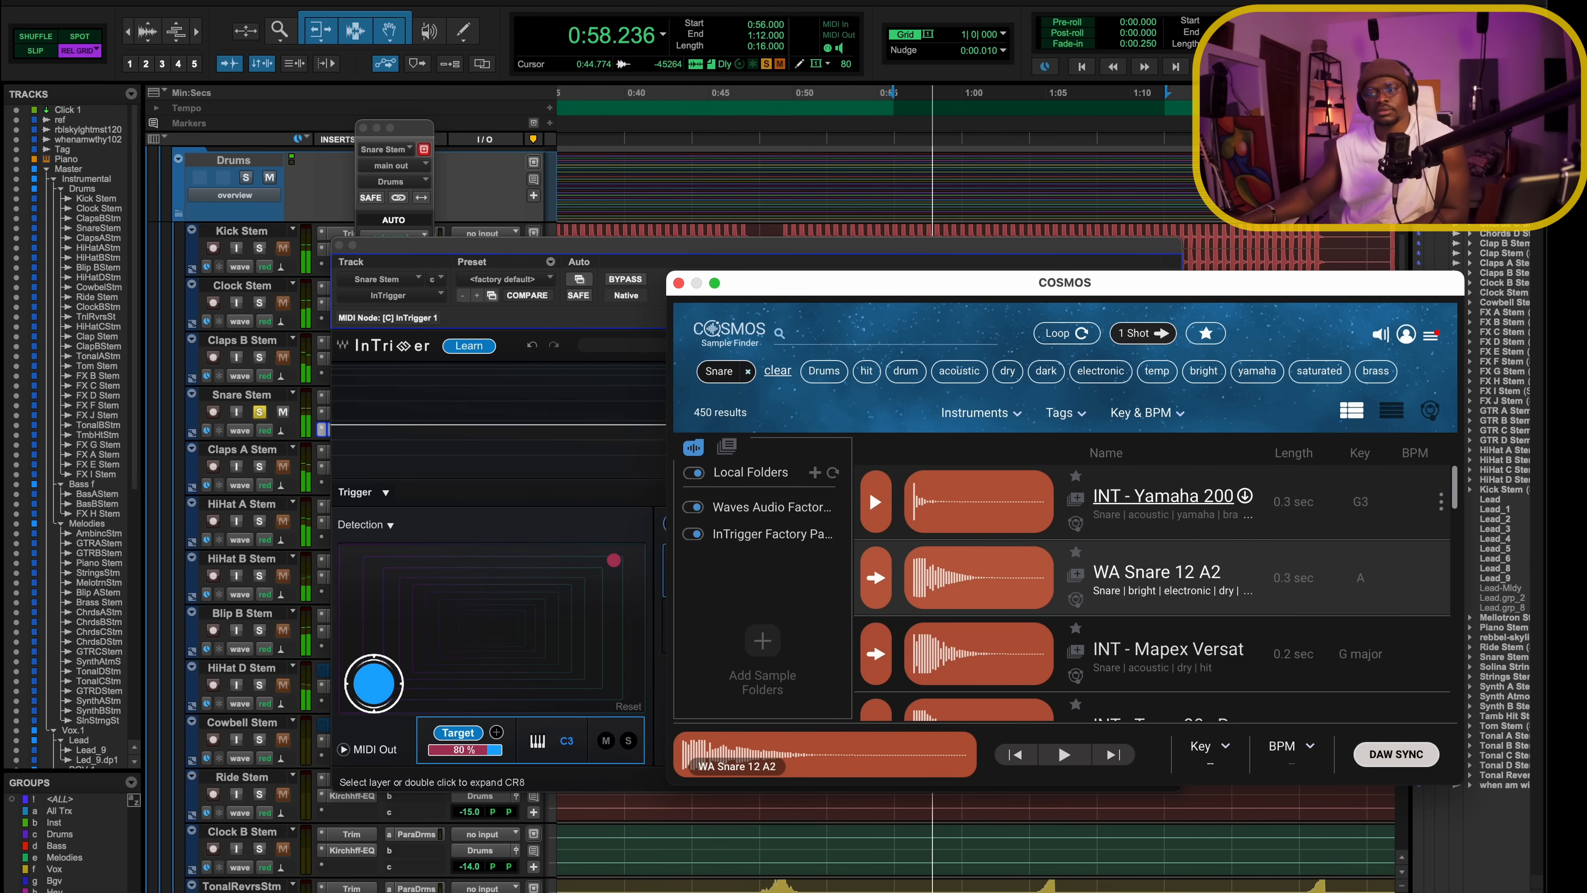
key(Down)
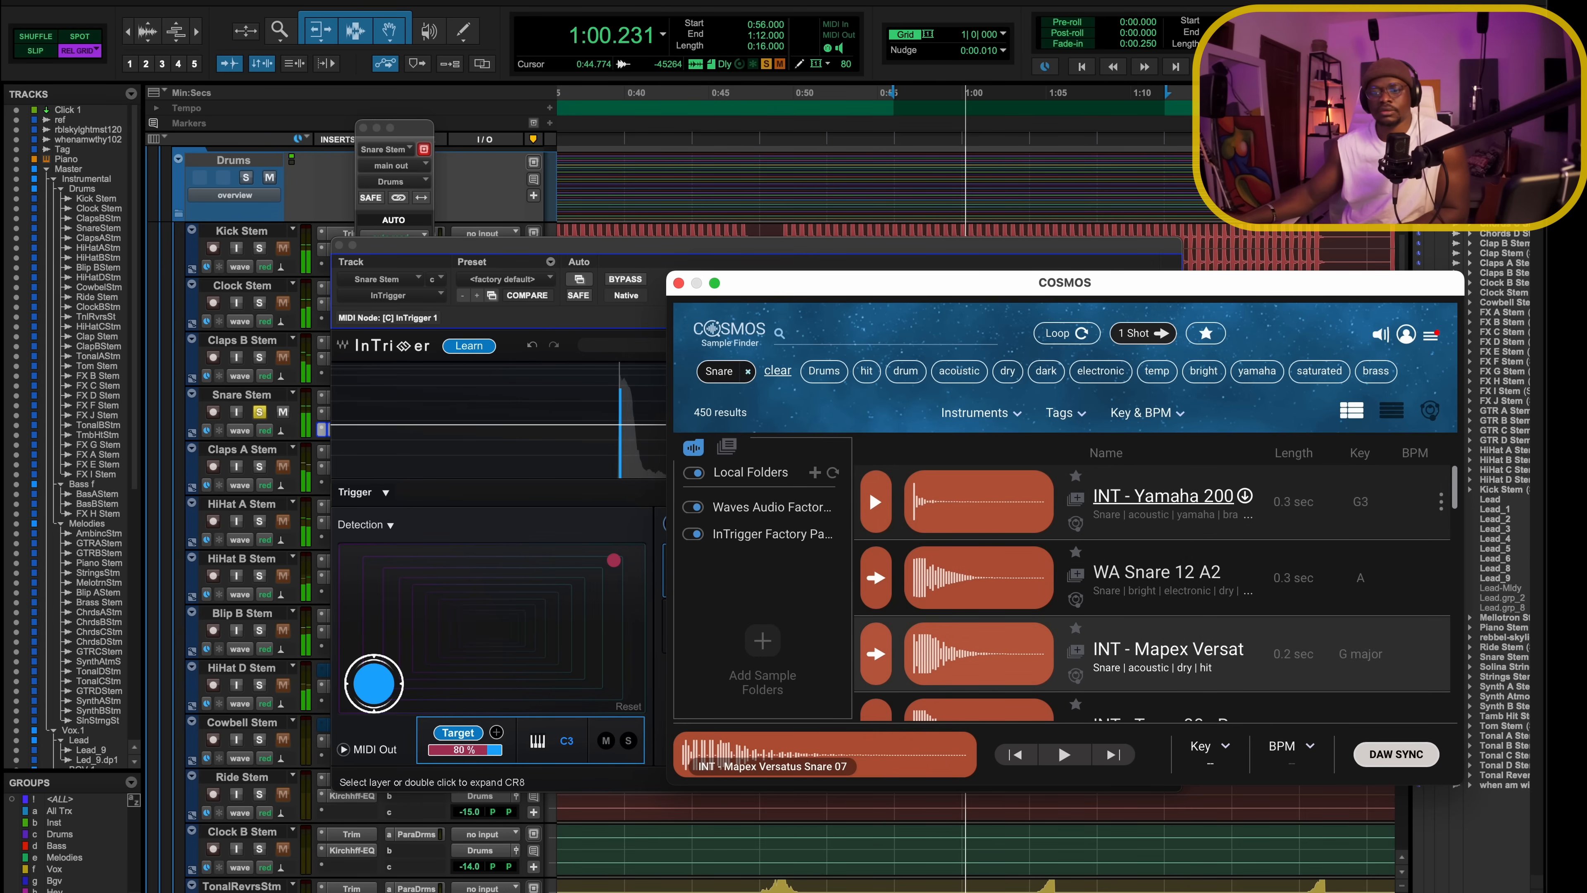
key(Down)
key(Down)
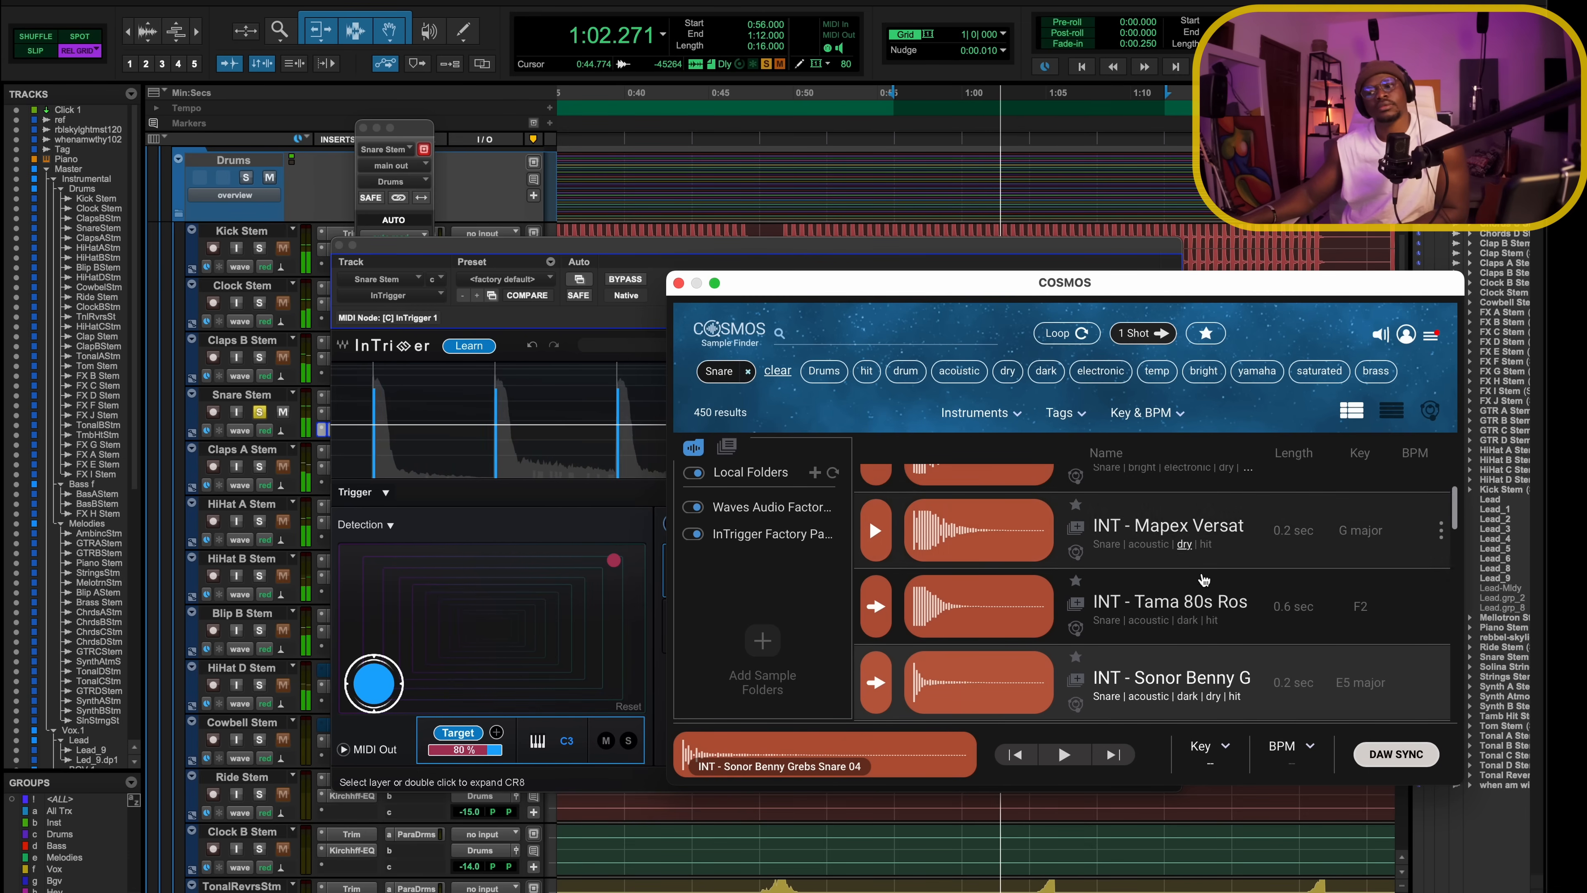
key(Down)
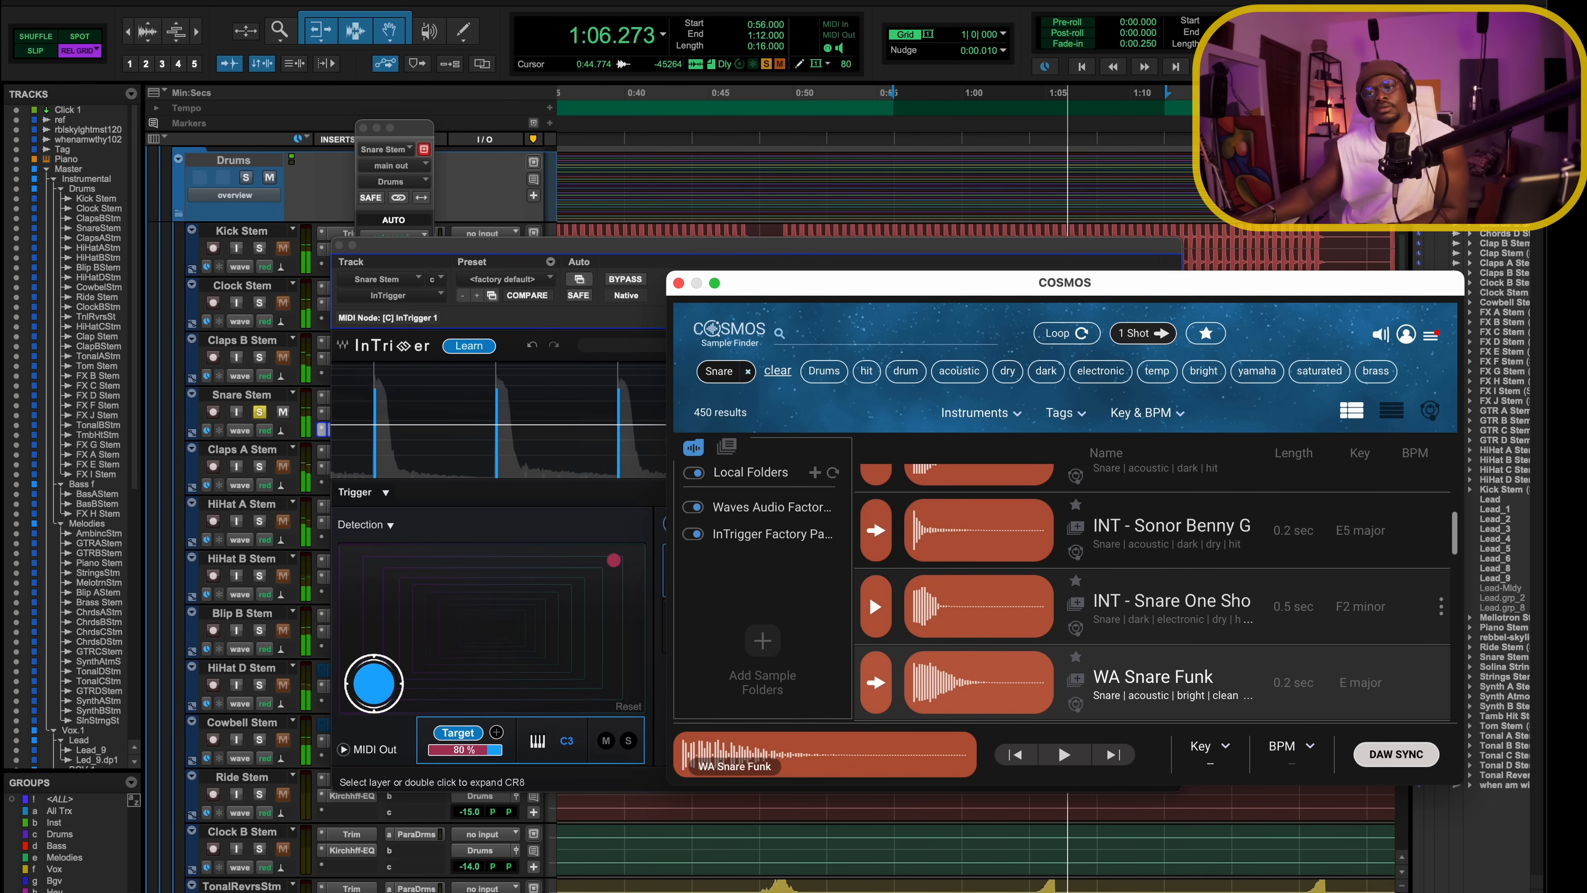
key(Down)
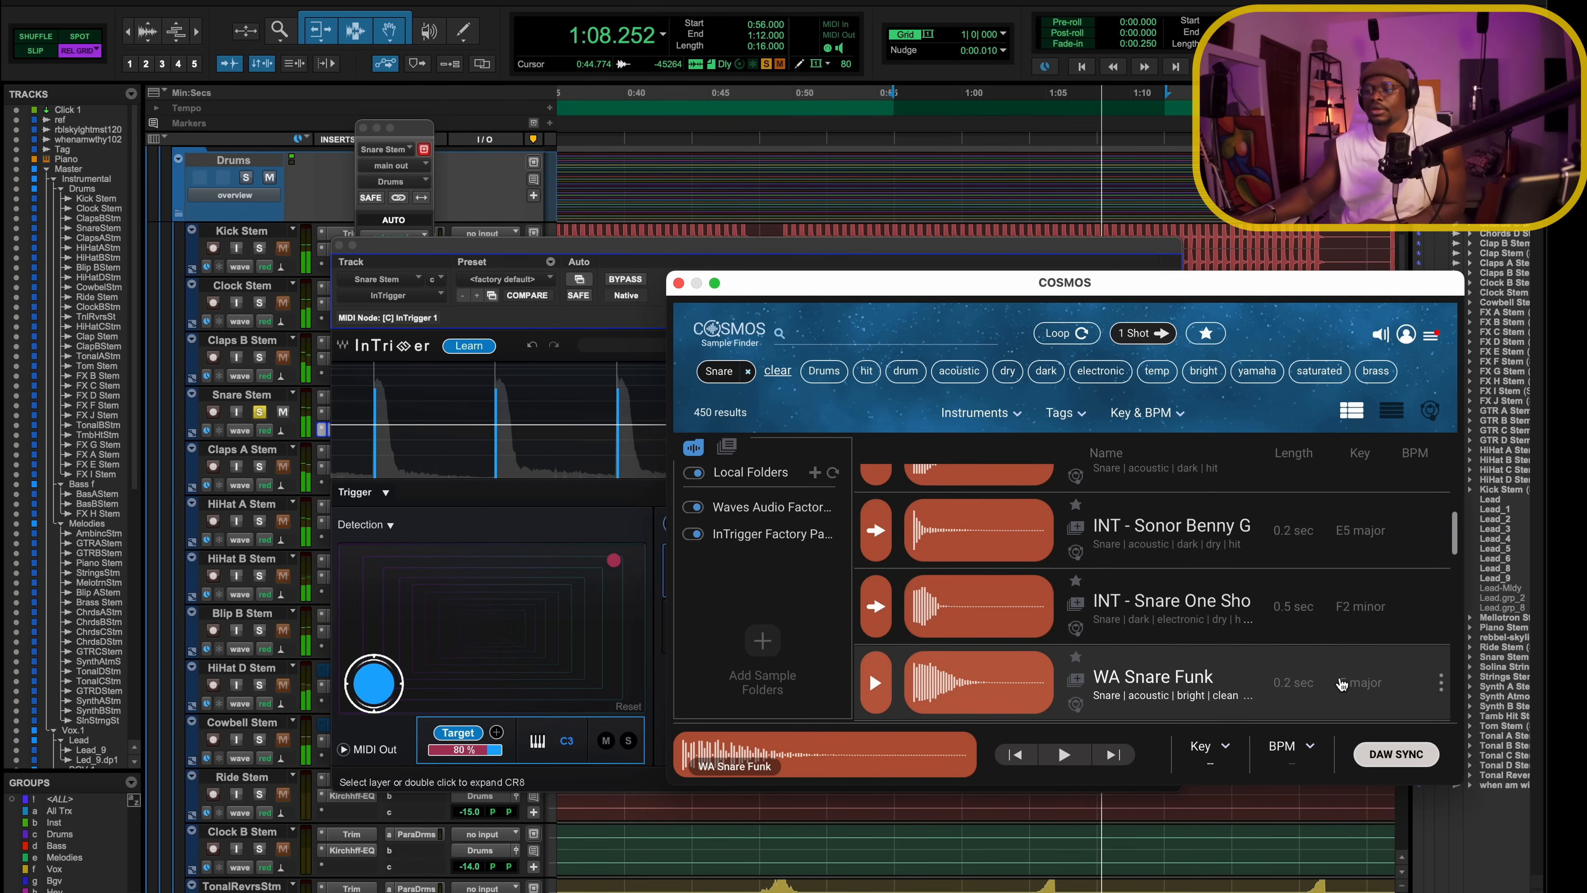
click(679, 284)
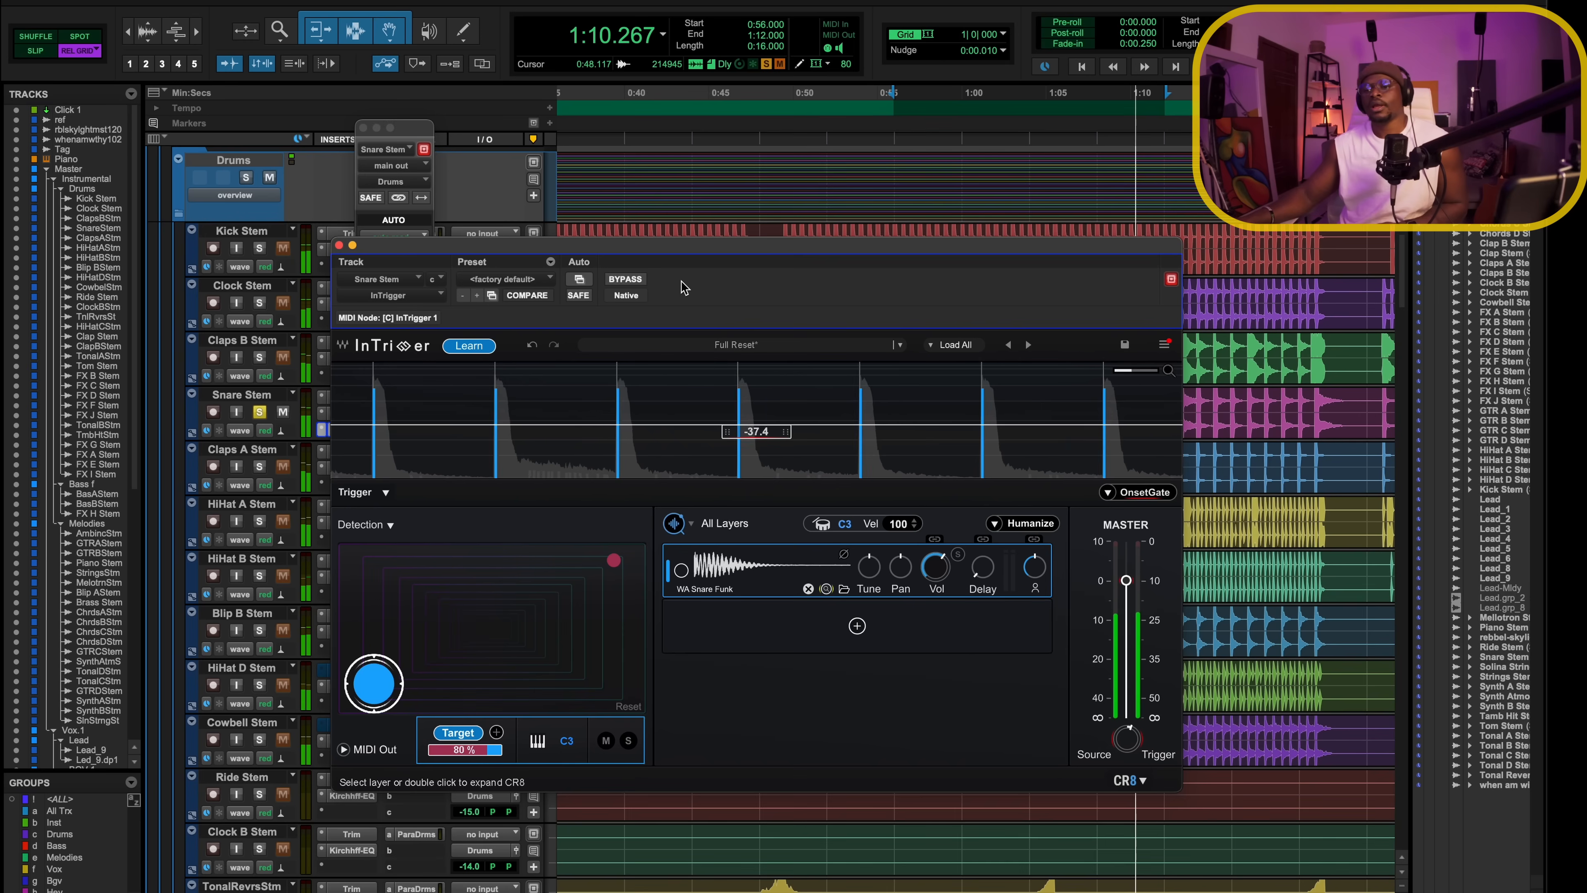
key(space)
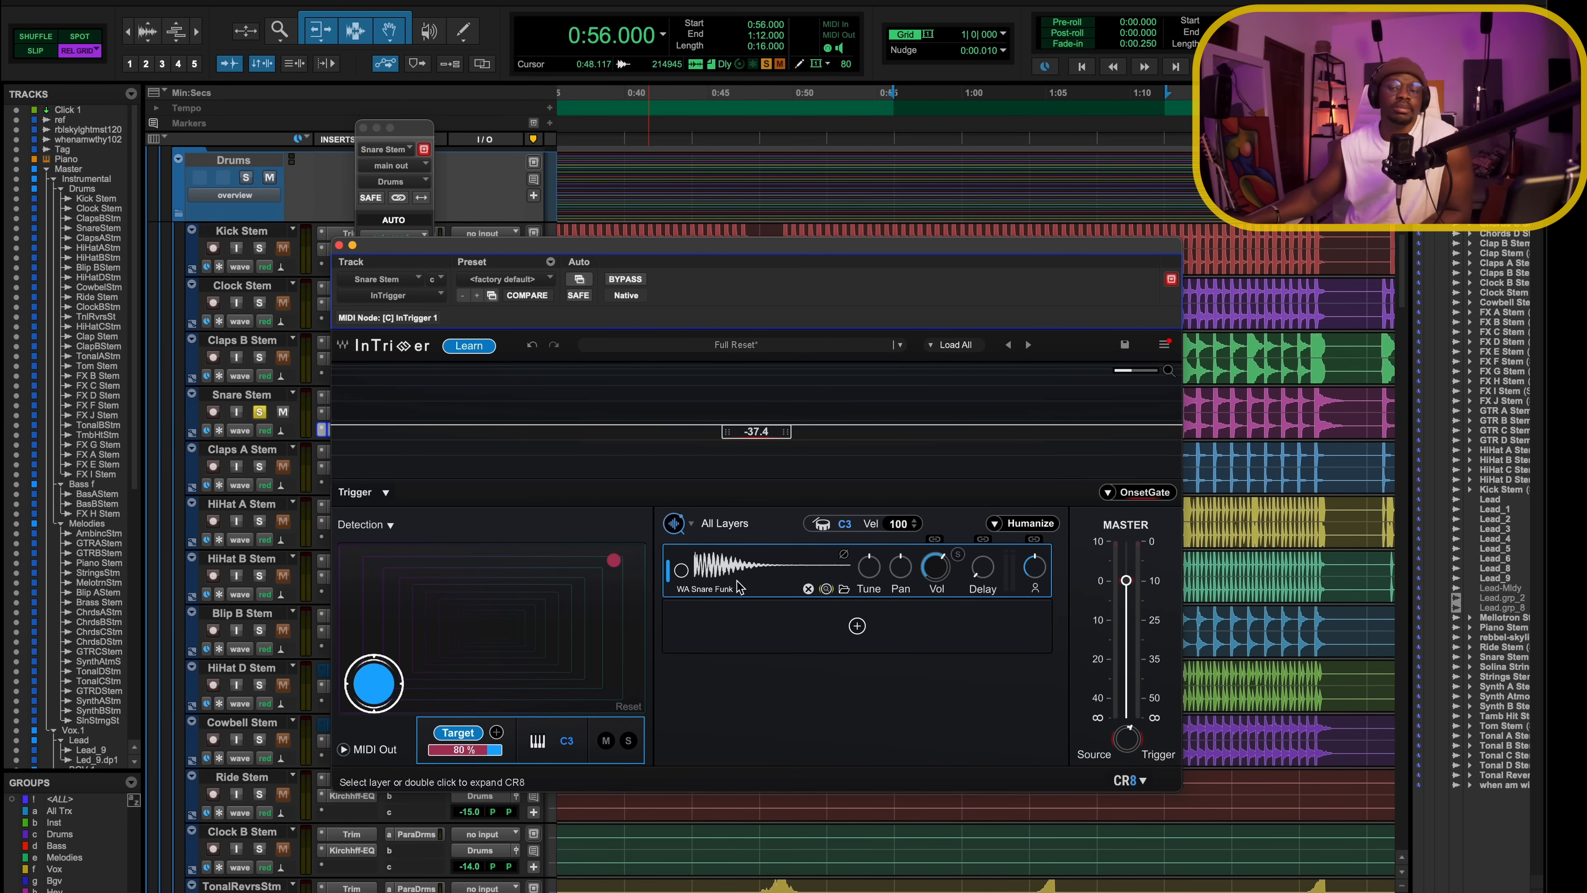
Add a second, empty sample layer and open its sample file browser without loading a file
click(857, 625)
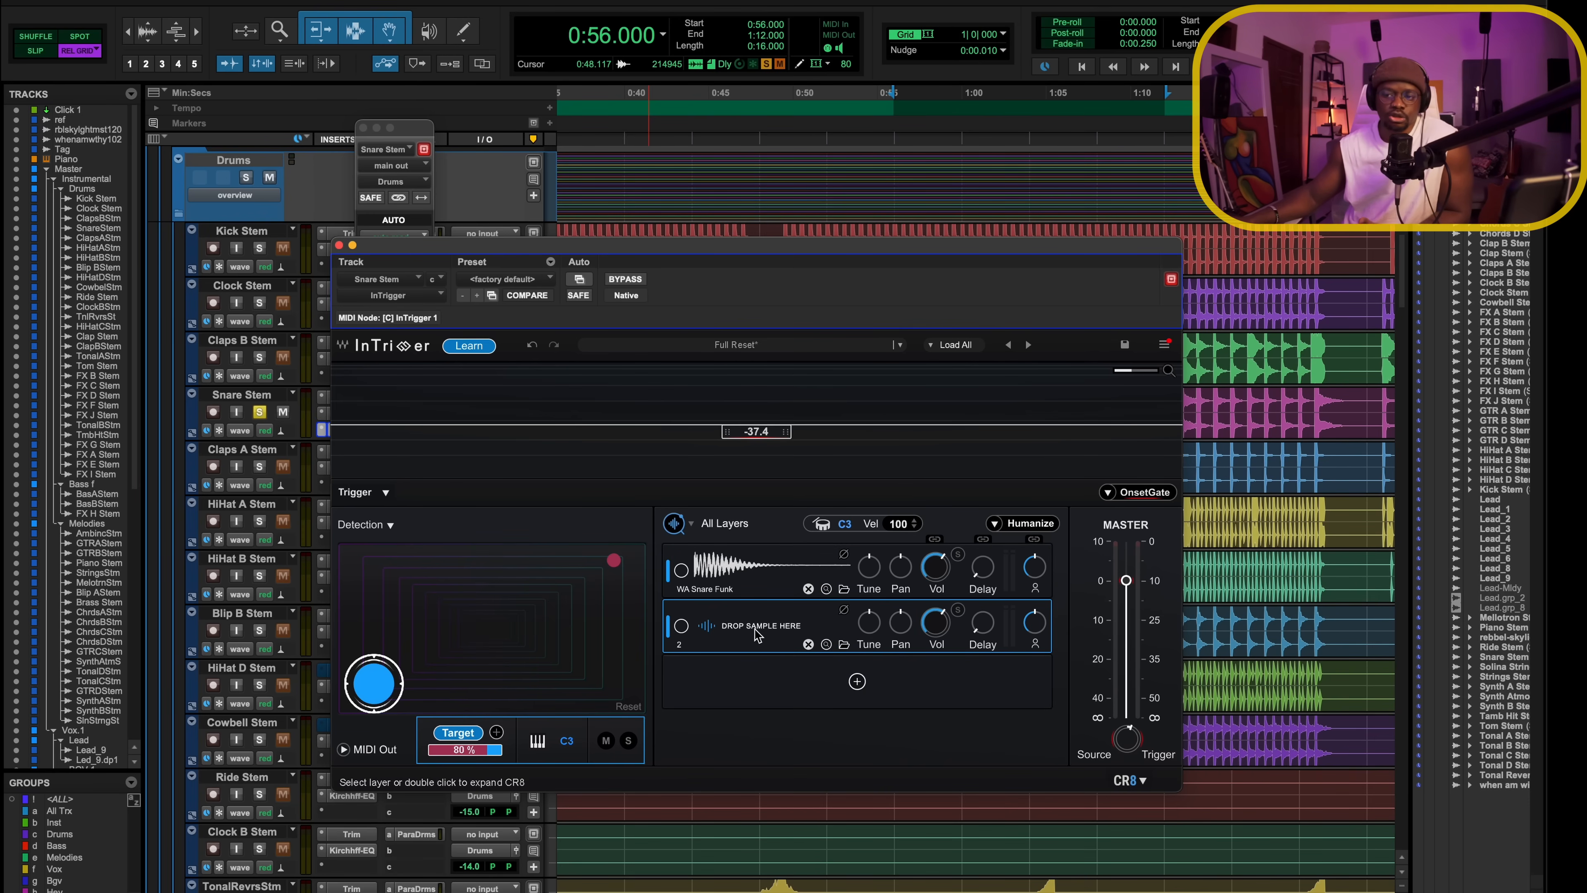
click(844, 644)
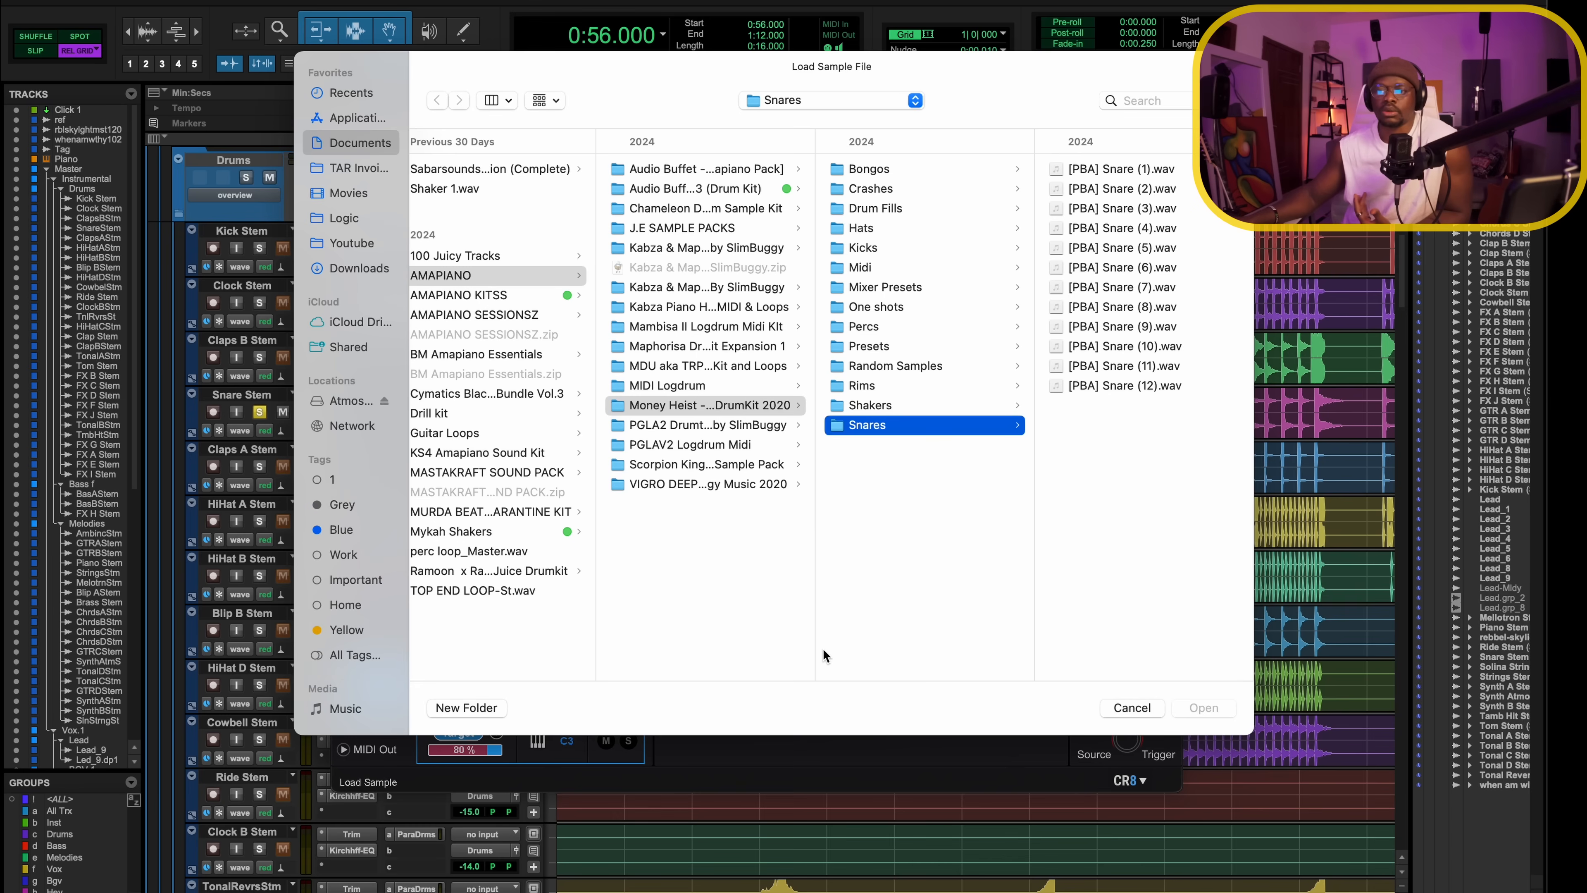
click(1116, 707)
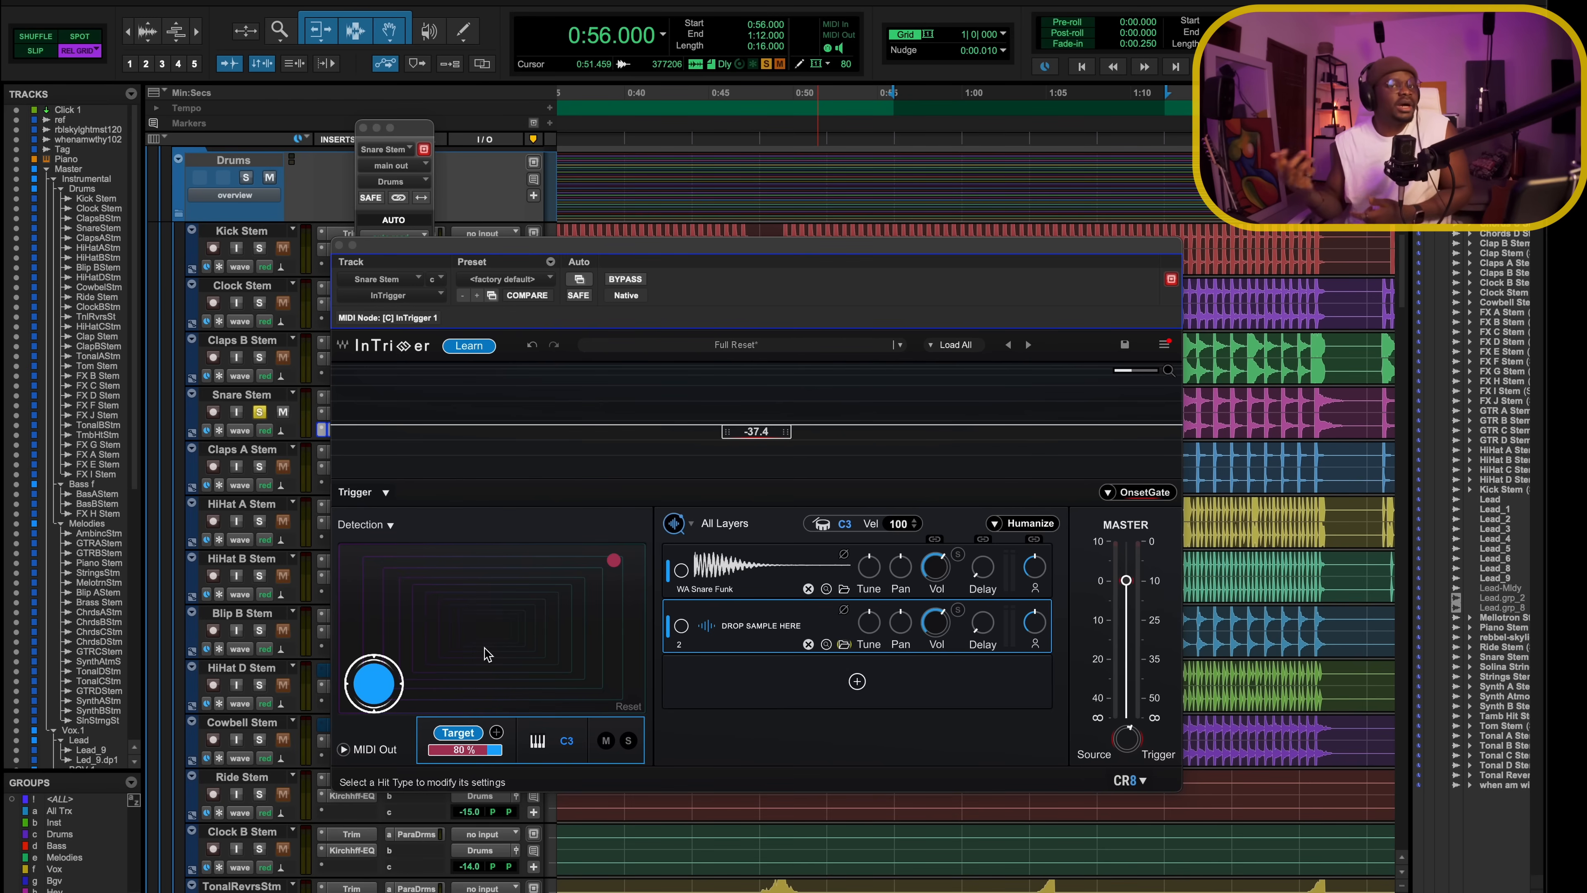
Try lowering the Target hit-detection threshold to 75% and 67%, and restore it to 80%
drag(478, 757, 478, 764)
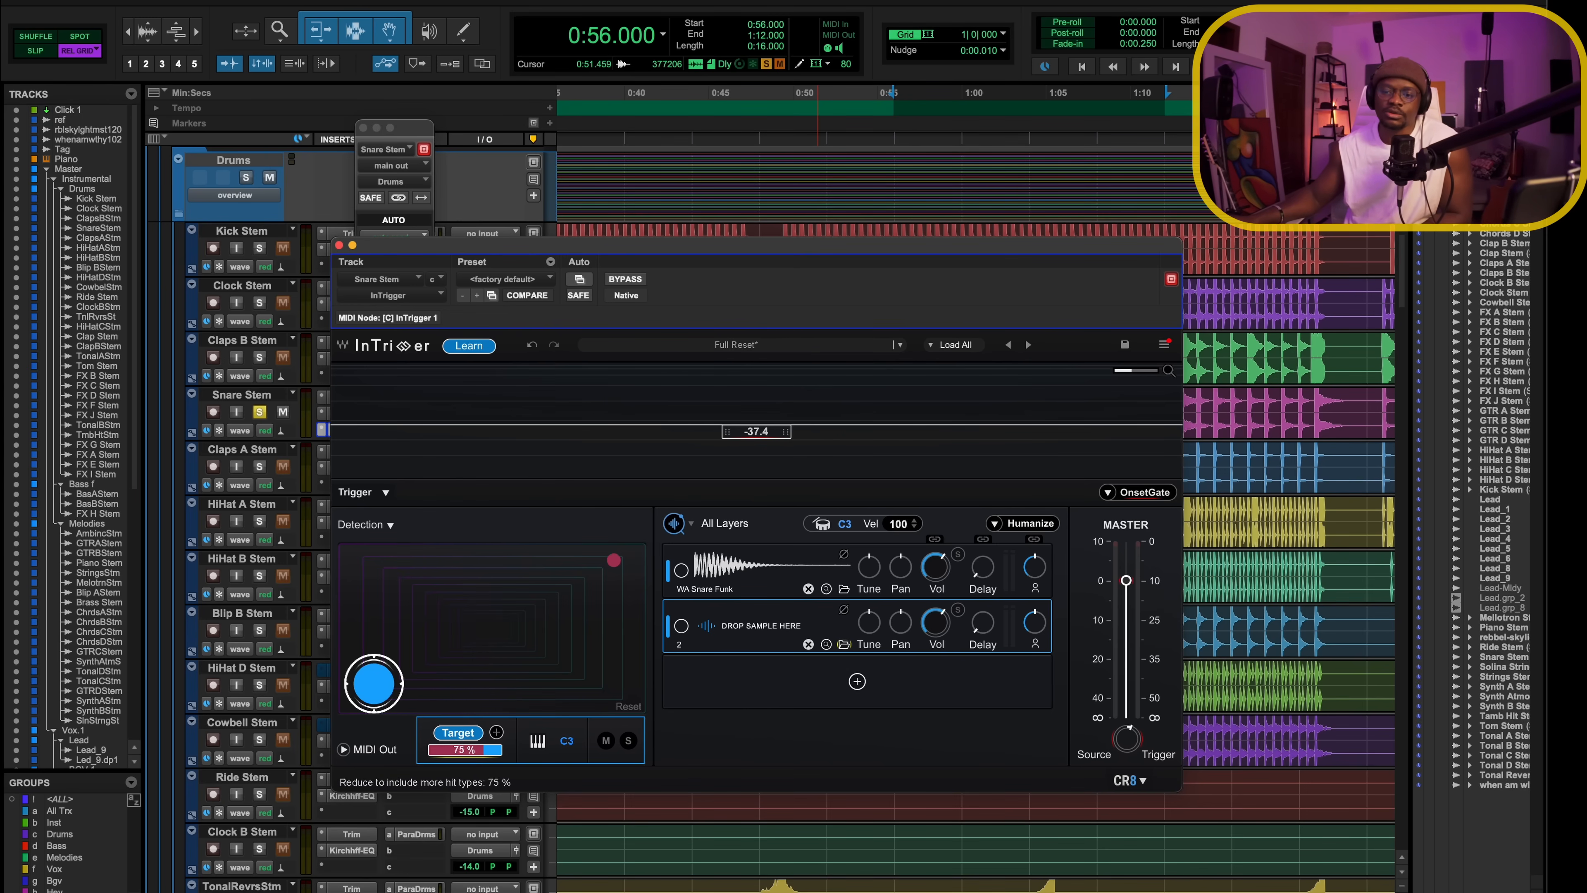
drag(501, 750, 460, 750)
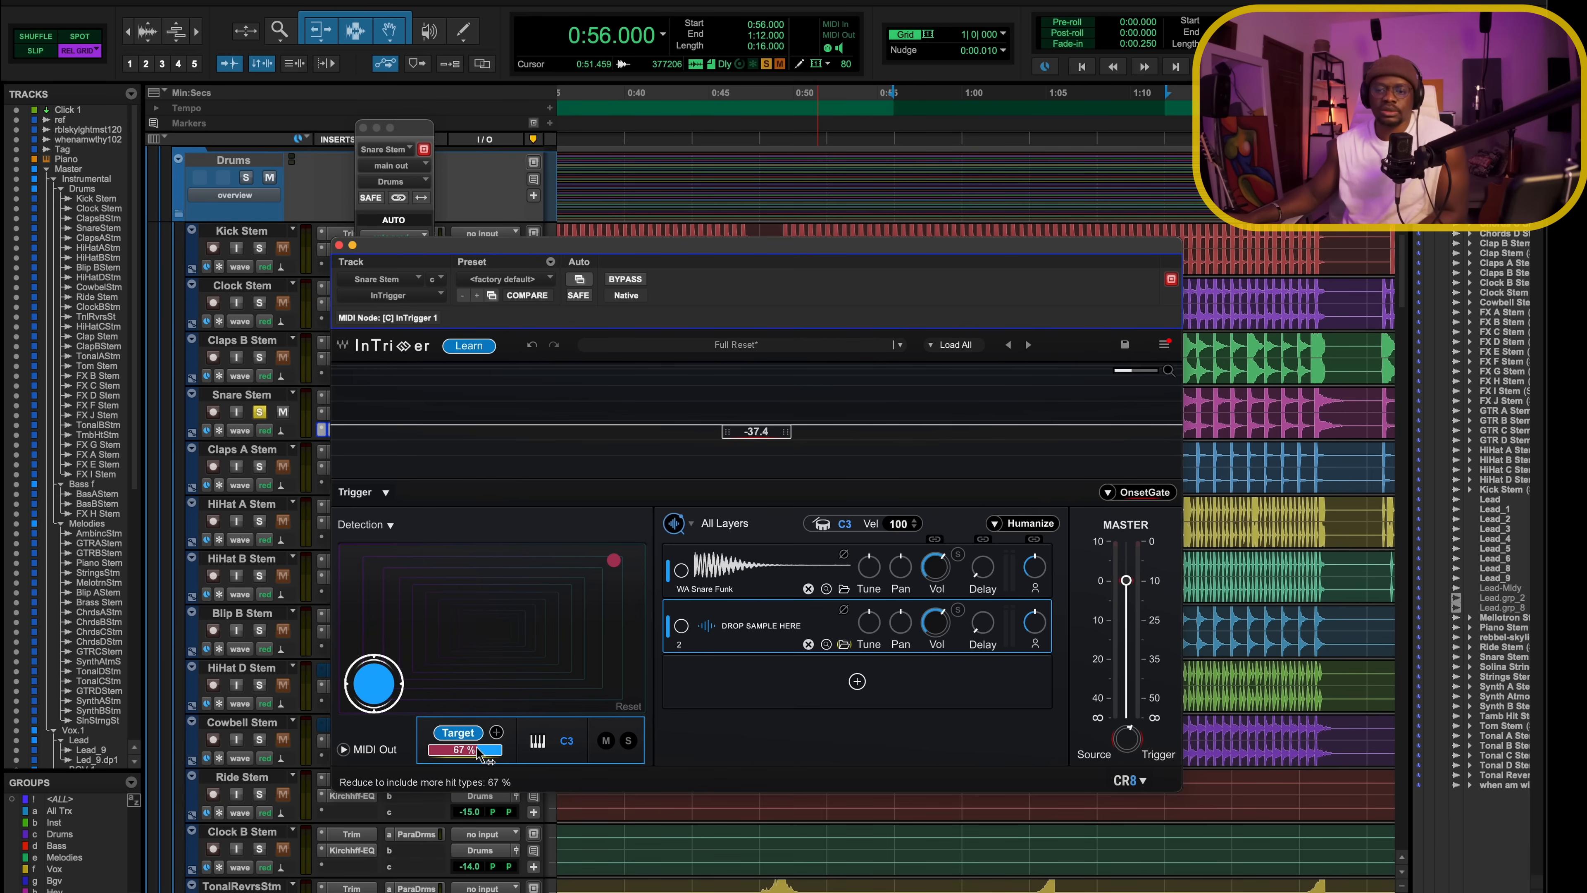
drag(465, 749, 466, 749)
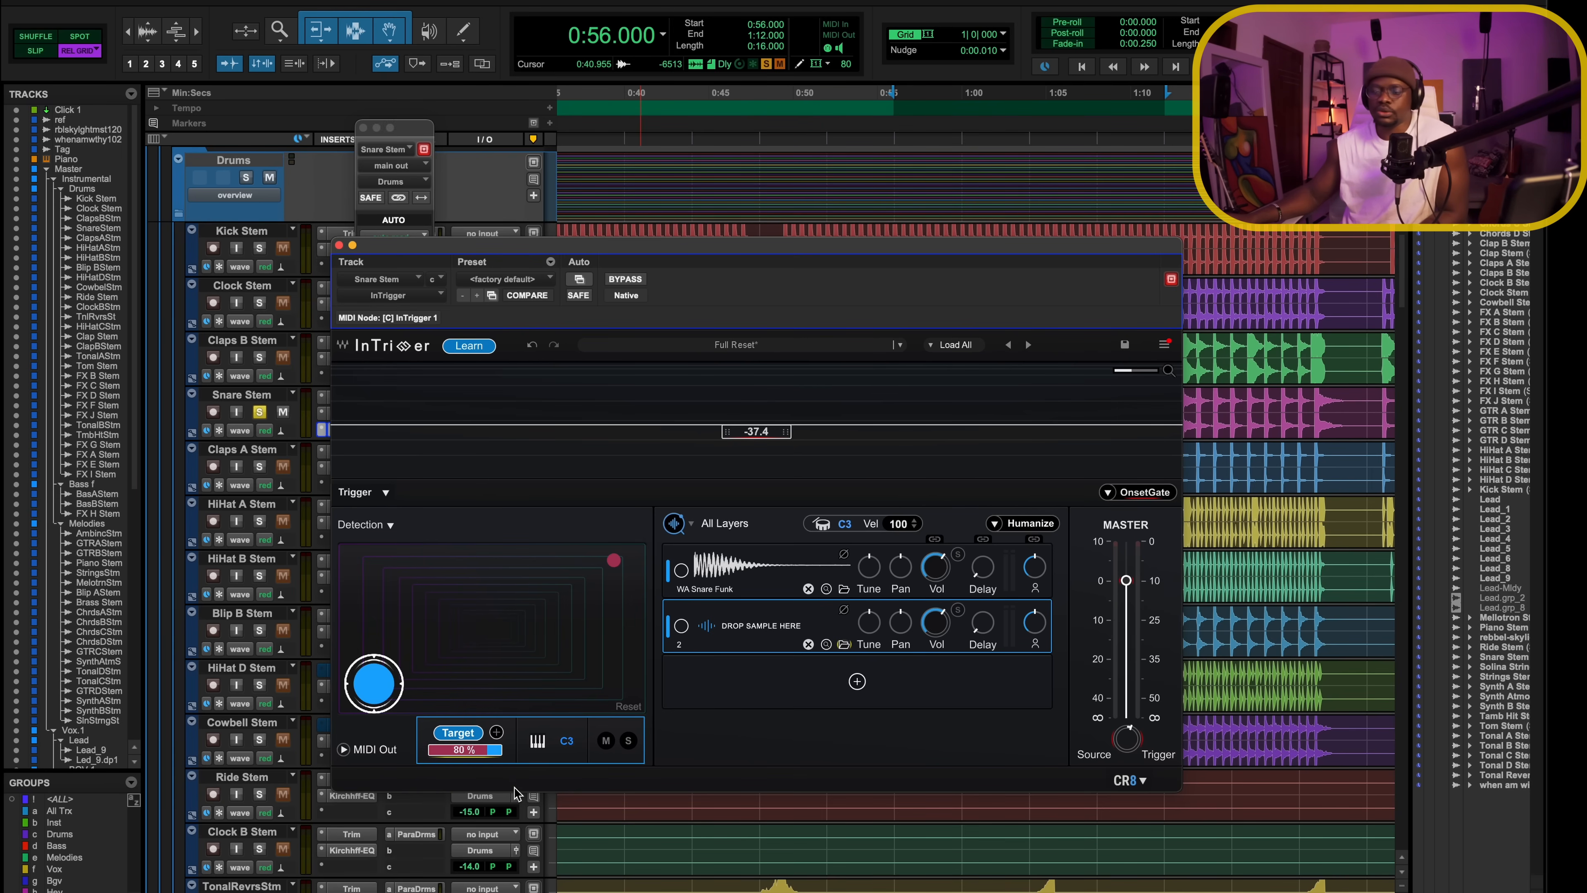
Expand the CR8 editor for the WA Snare Funk layer, adjust the sample's end point and add a short fade-in
click(1125, 781)
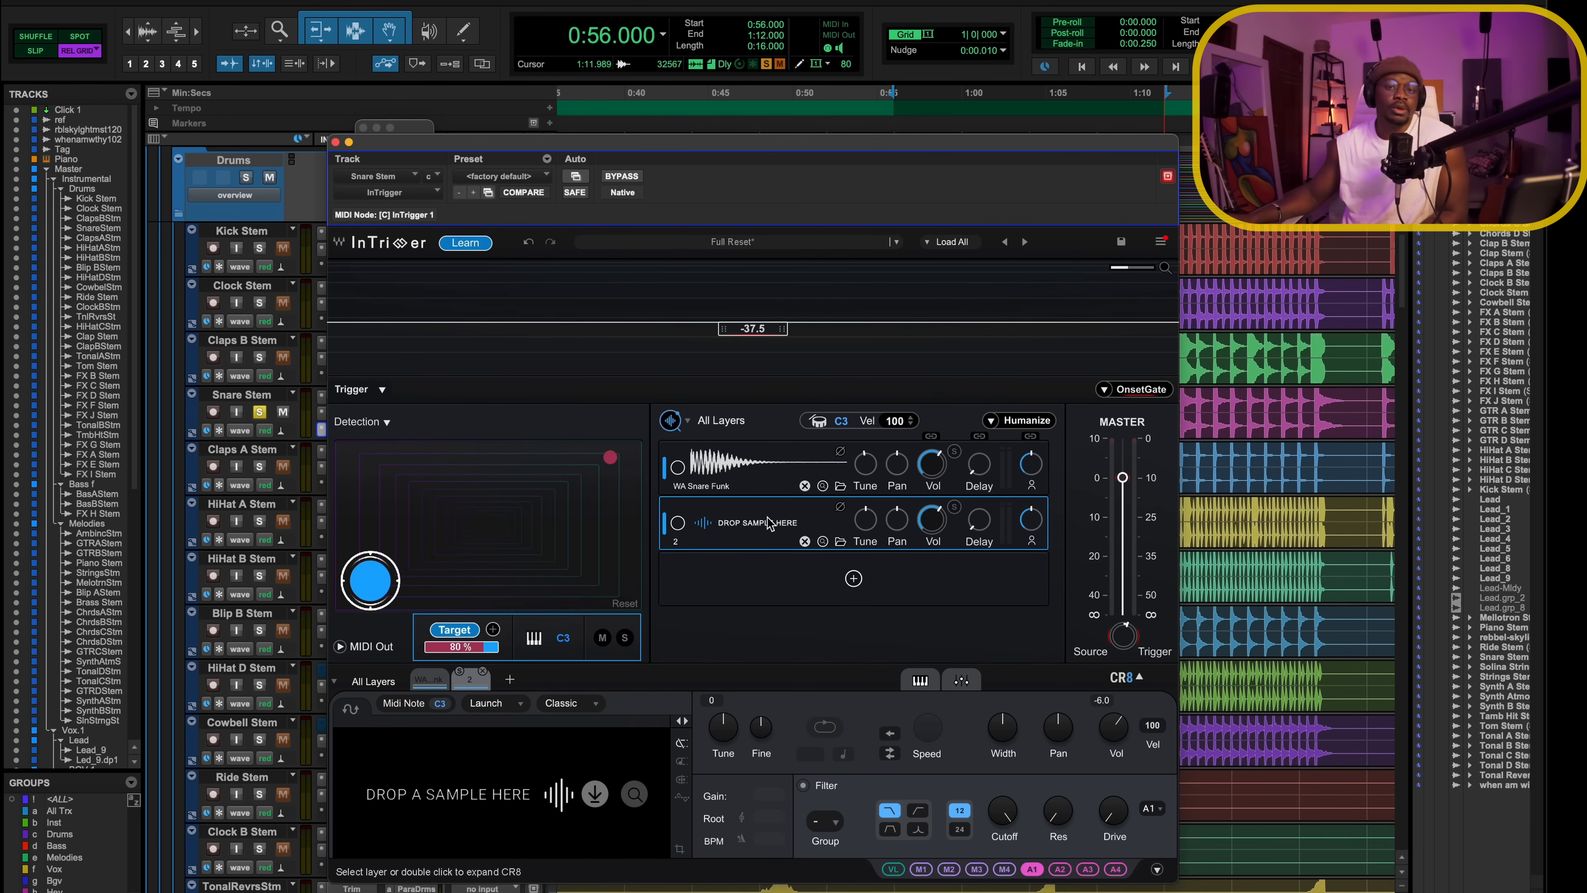
click(778, 474)
mouse_move(337, 750)
mouse_down()
mouse_move(393, 748)
mouse_move(267, 736)
mouse_up()
drag(664, 736, 457, 746)
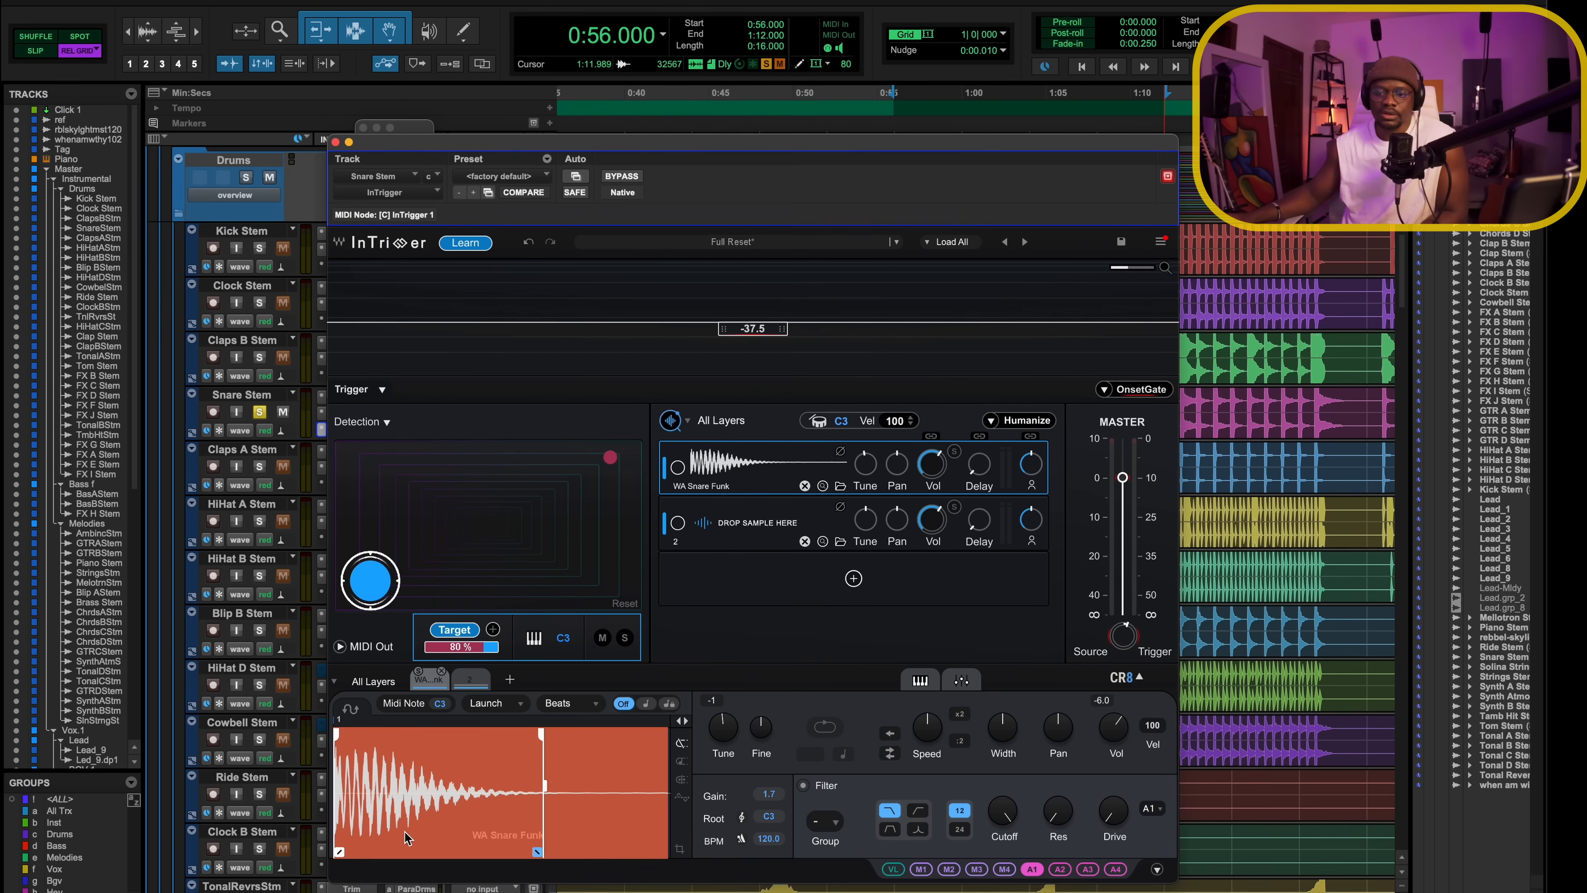
drag(337, 855, 377, 851)
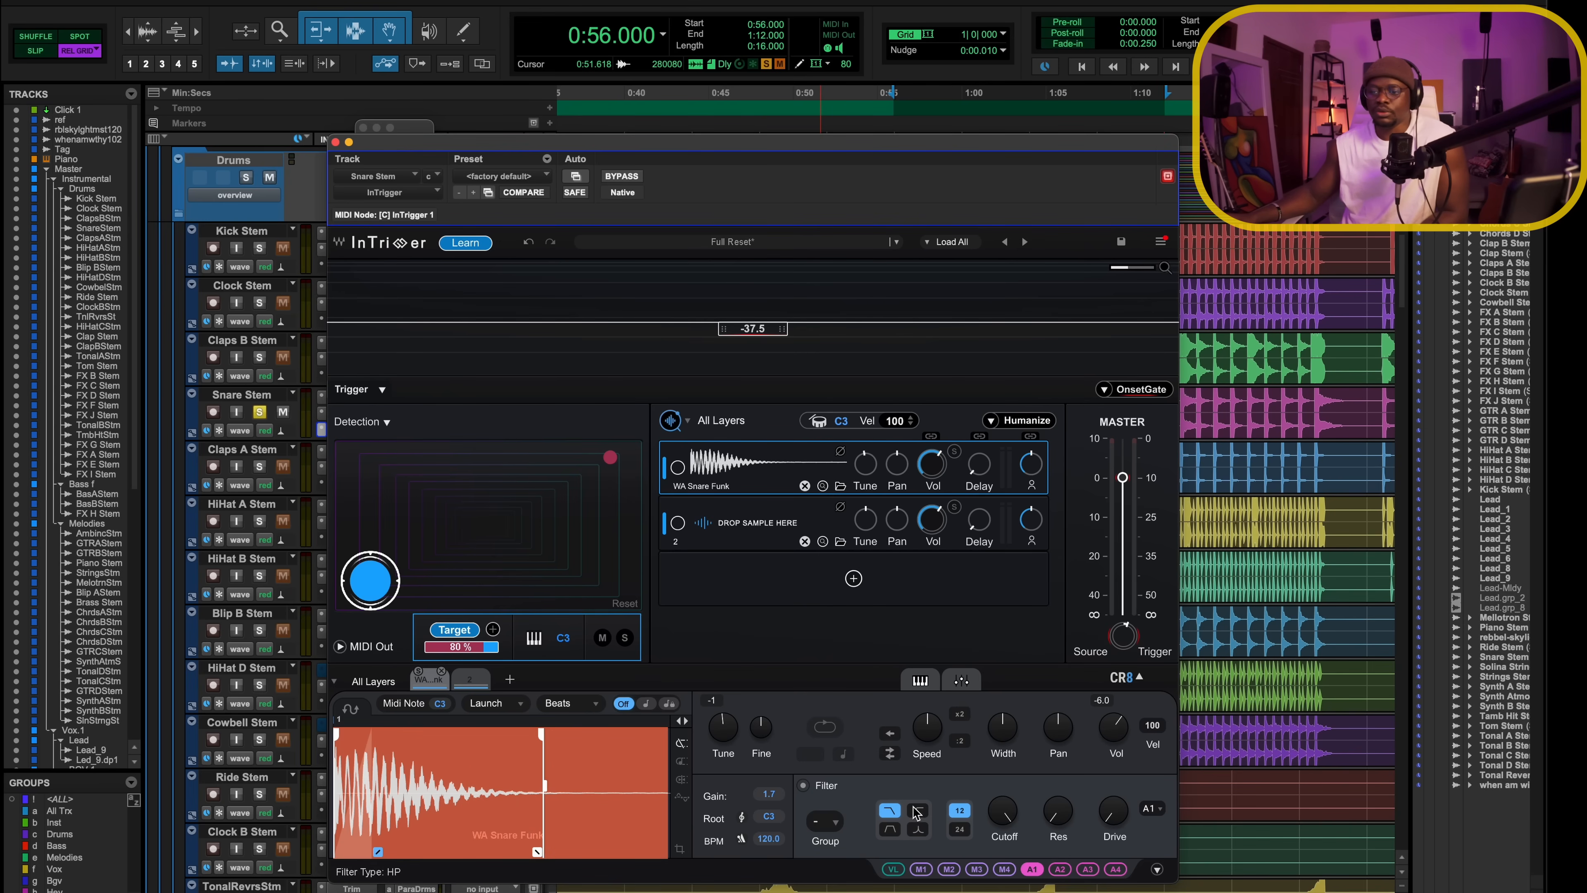
Set the WA Snare Funk filter to low-pass and adjust its Drive, trying 19.1, while the section plays
click(892, 813)
key(space)
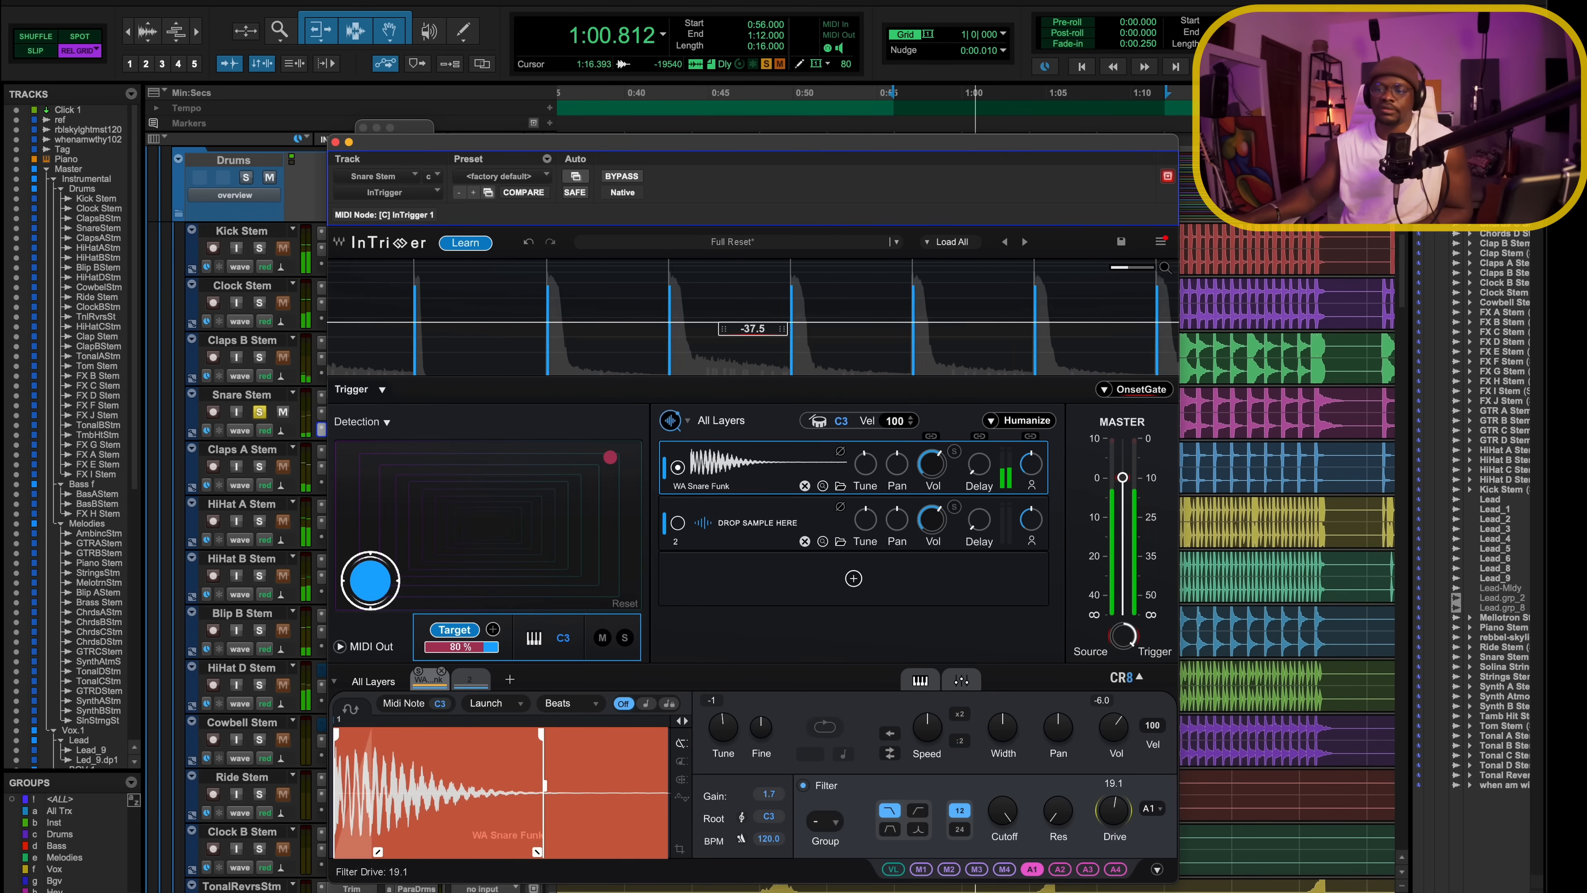
mouse_move(1113, 810)
mouse_down()
mouse_move(1113, 756)
mouse_move(1107, 814)
mouse_up()
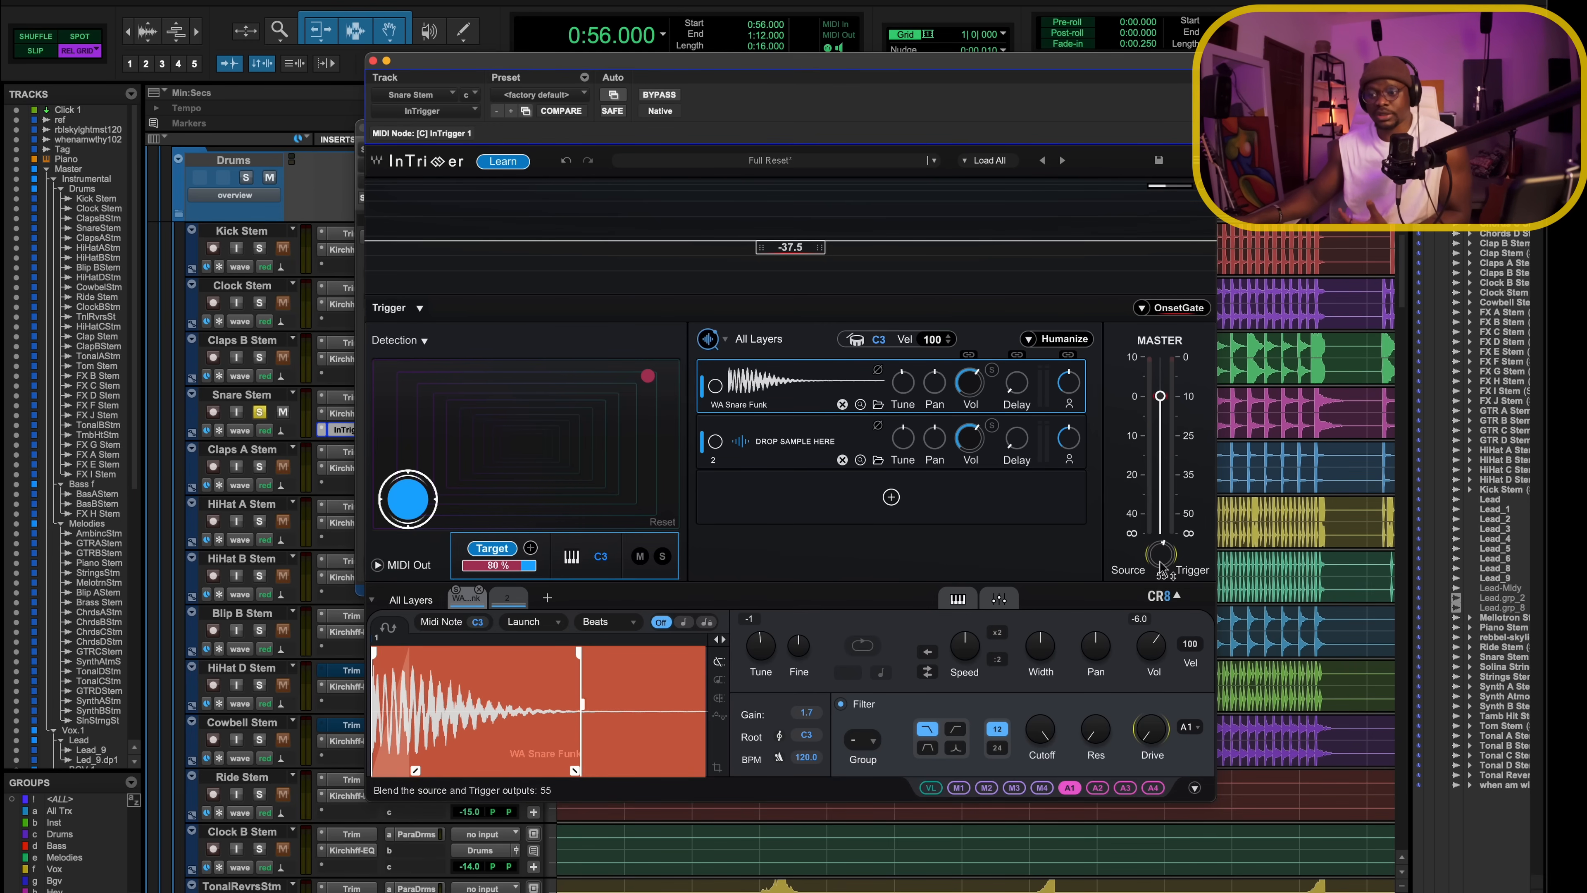
Collapse the CR8 editor, toggle Humanize and show its randomize and Follower settings
click(1177, 596)
click(1060, 340)
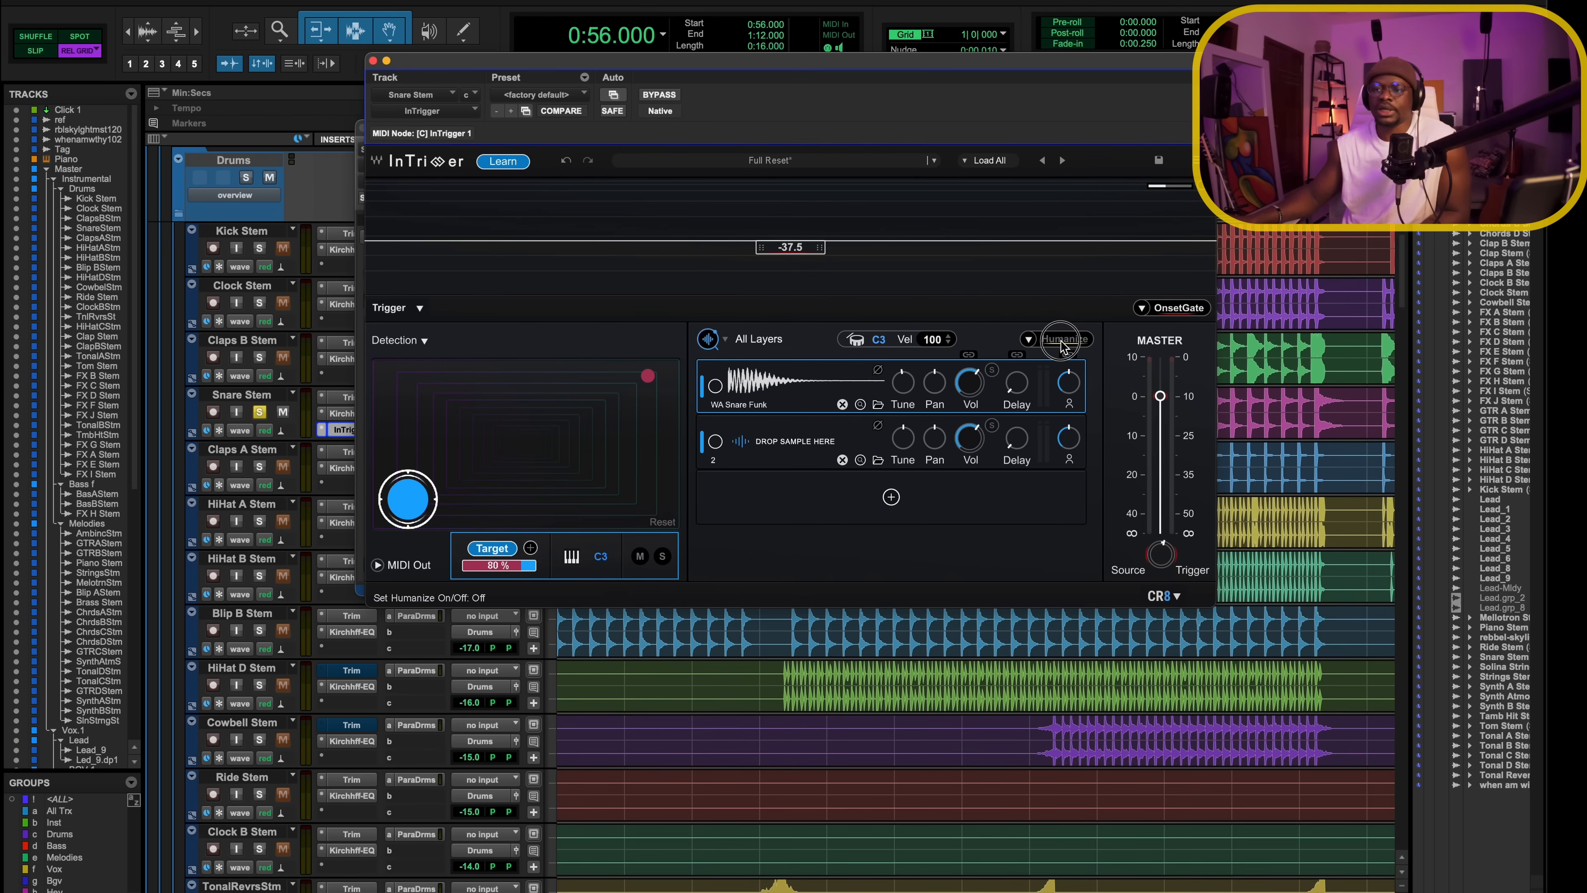
click(1029, 340)
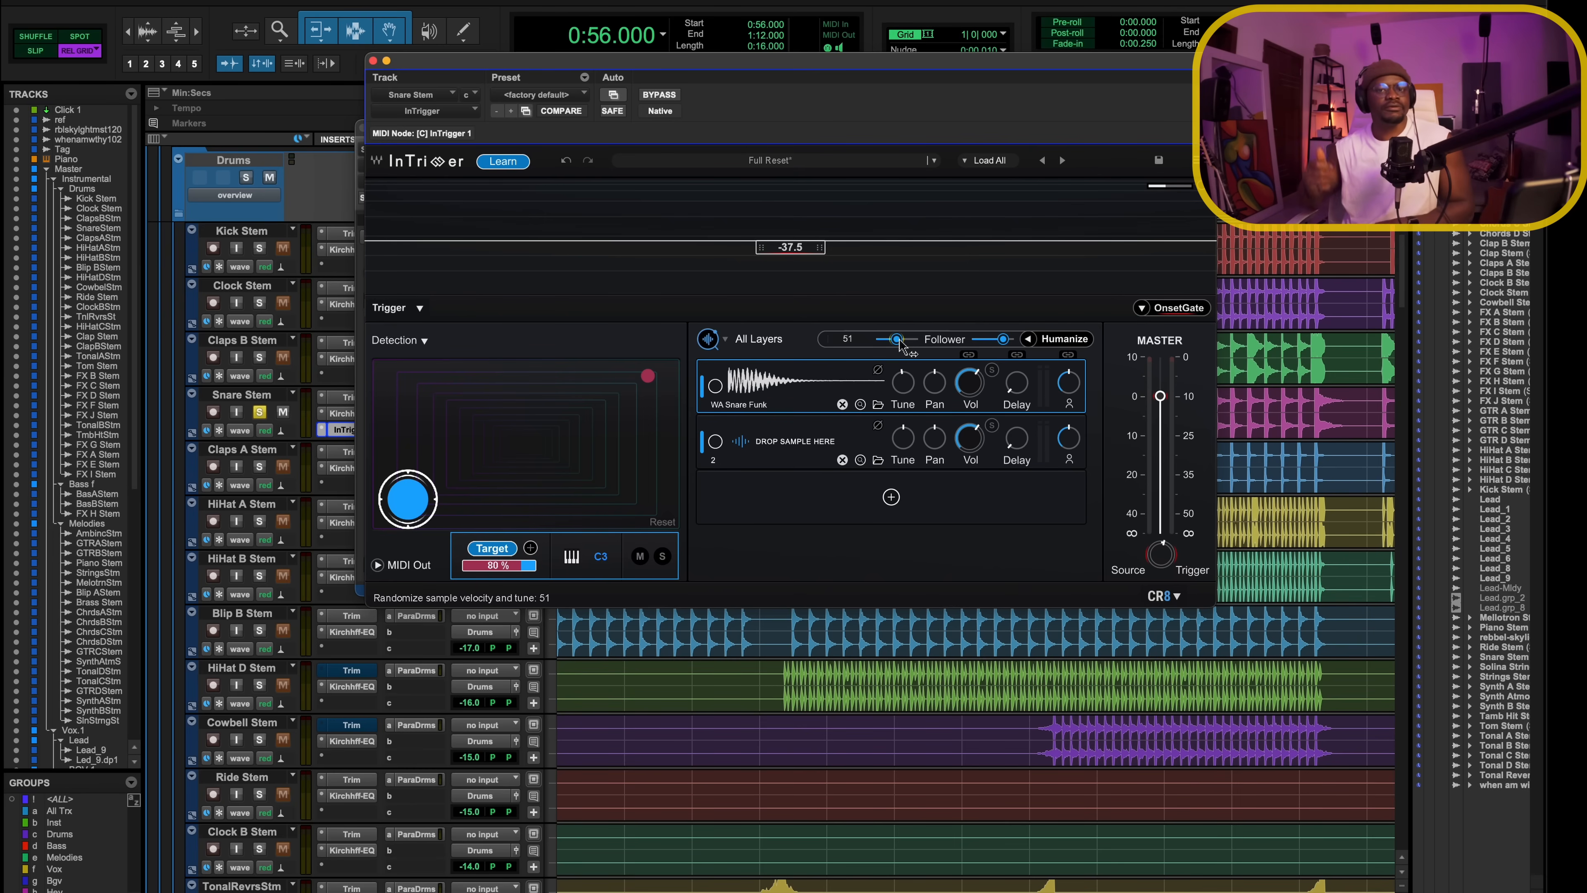
Show the Trigger section's ReTrigger, Sensitivity and Trigger Shift settings and look at the OnsetGate options
click(420, 310)
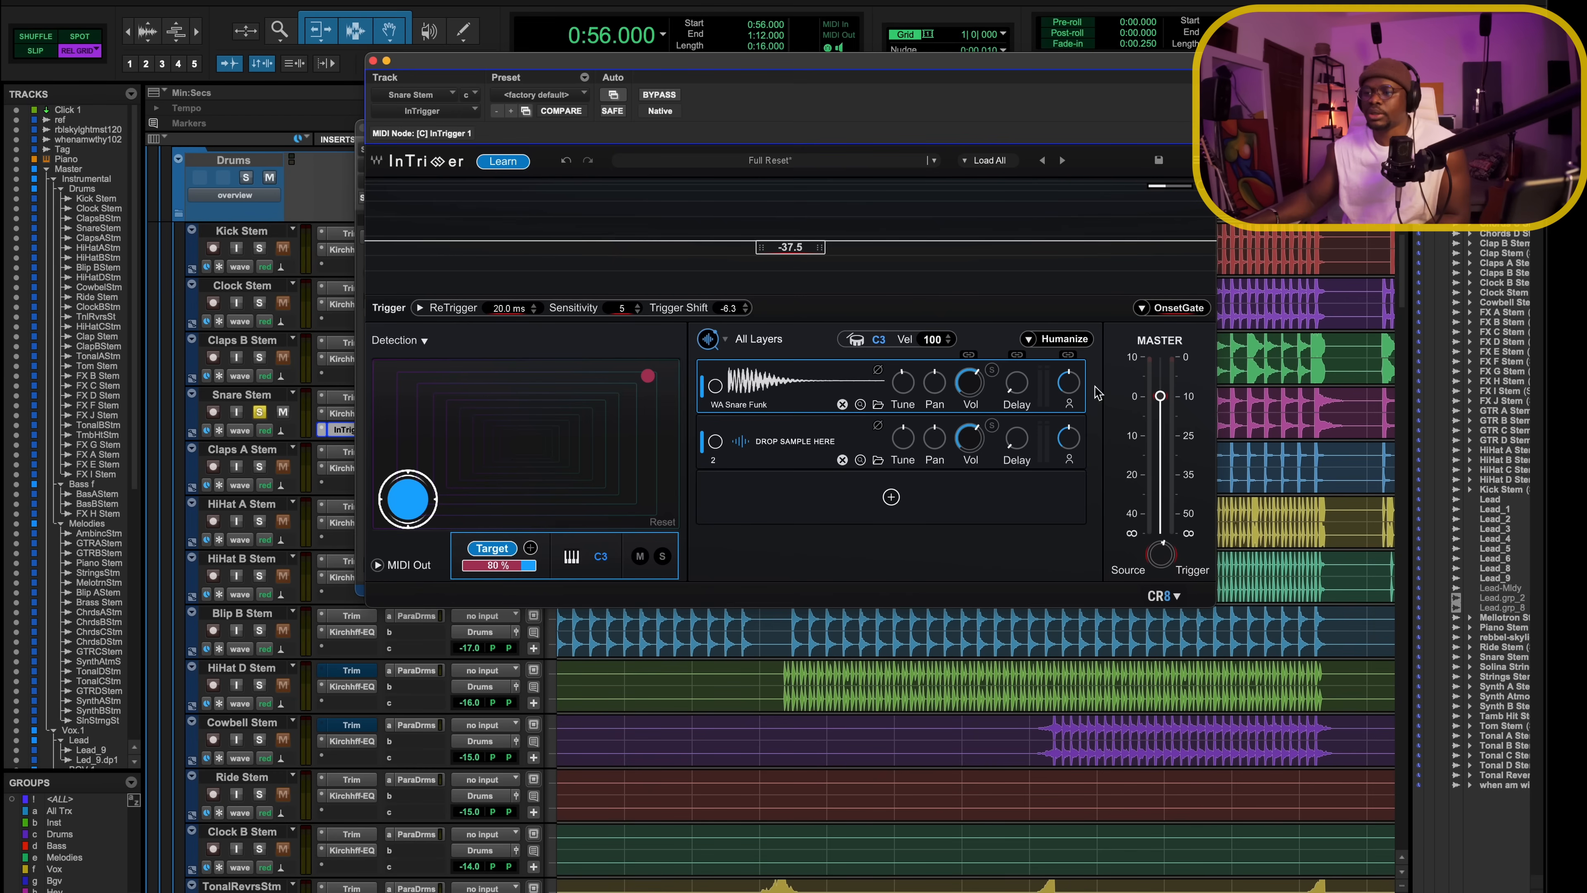
click(1144, 309)
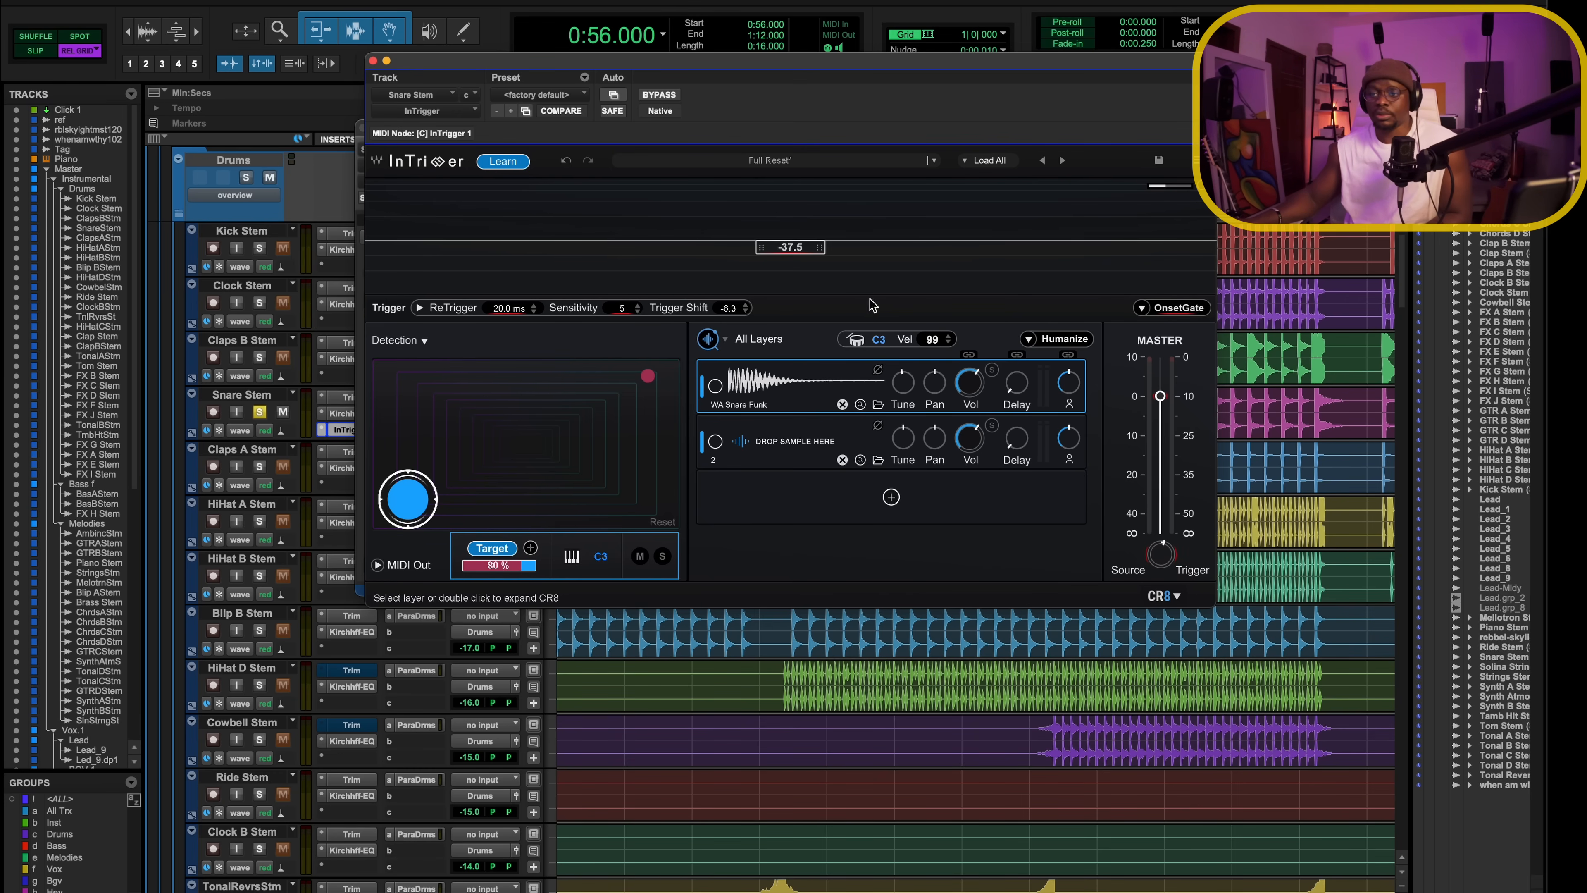
Unsolo the Snare Stem to audition it with the other tracks, and close the InTrigger window
drag(902, 70, 940, 149)
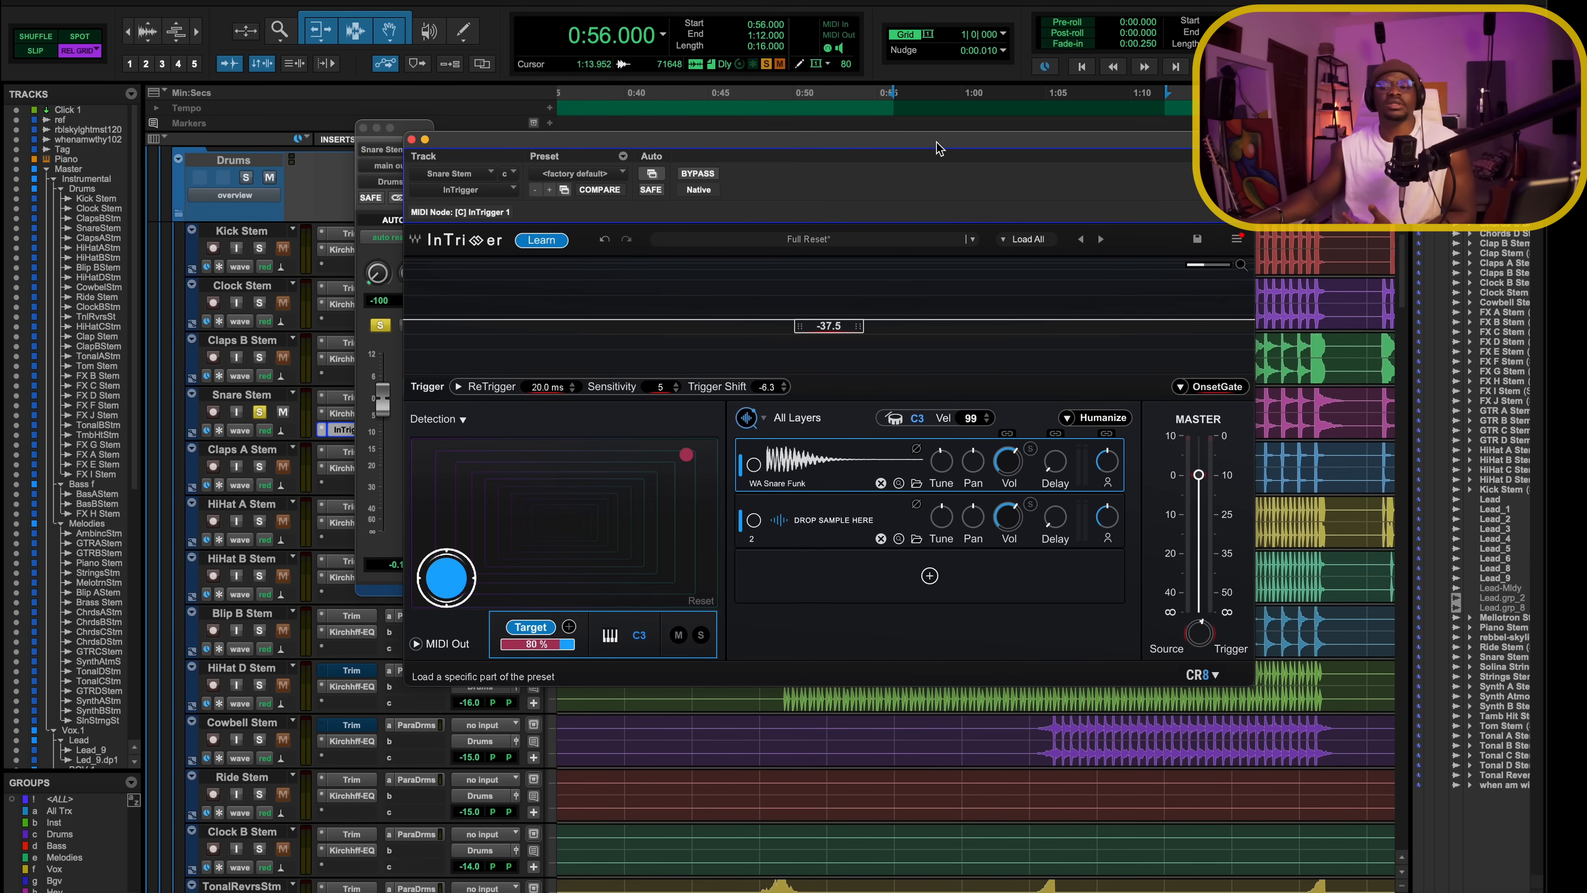
drag(801, 133, 824, 305)
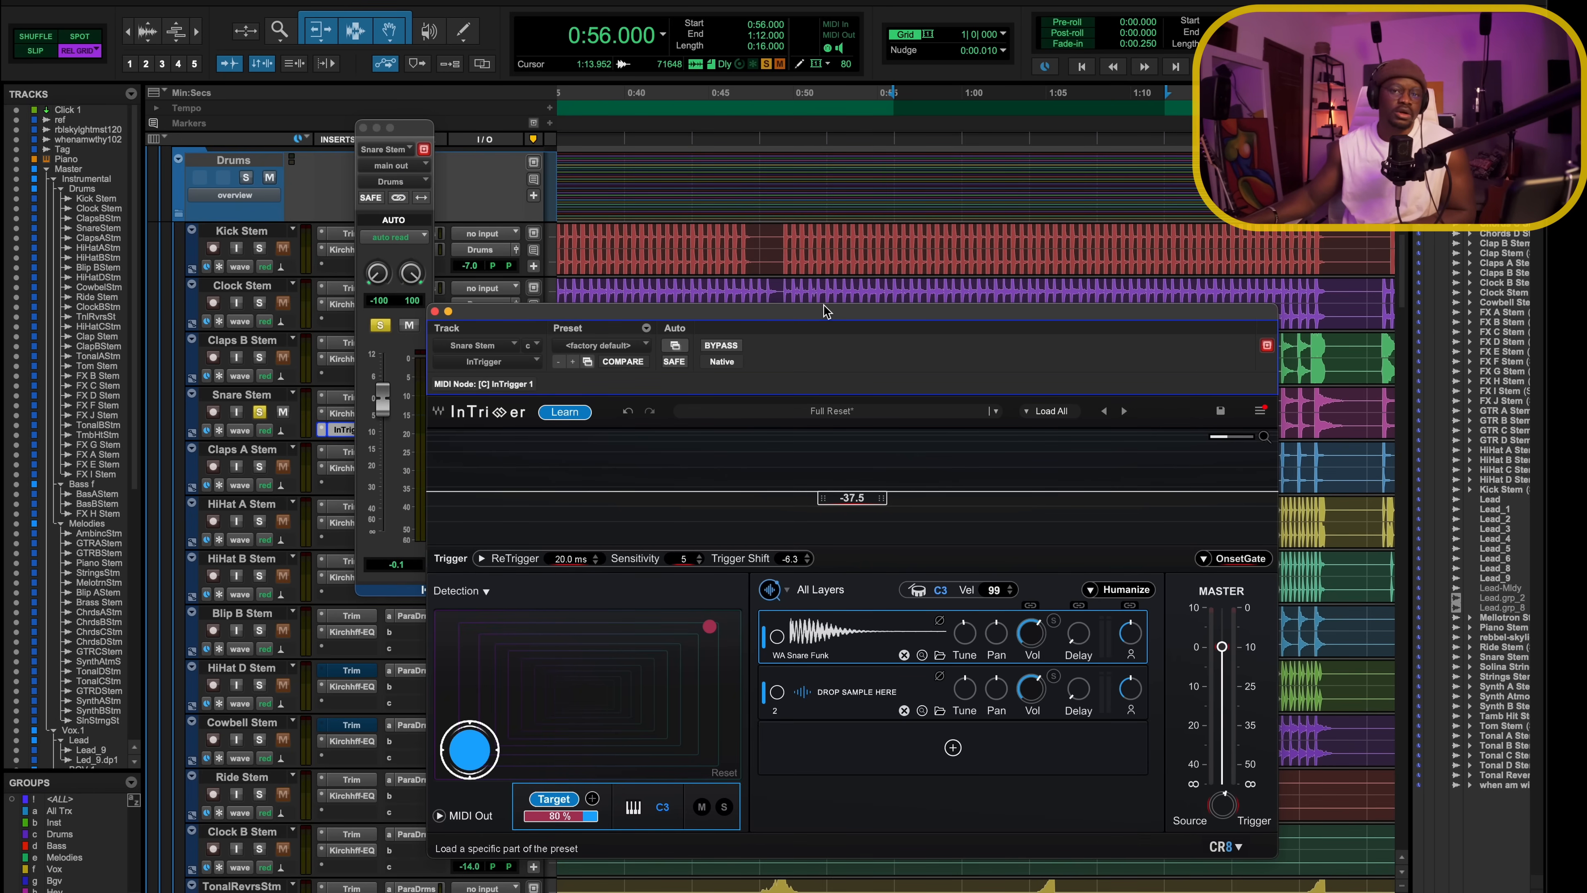
click(247, 177)
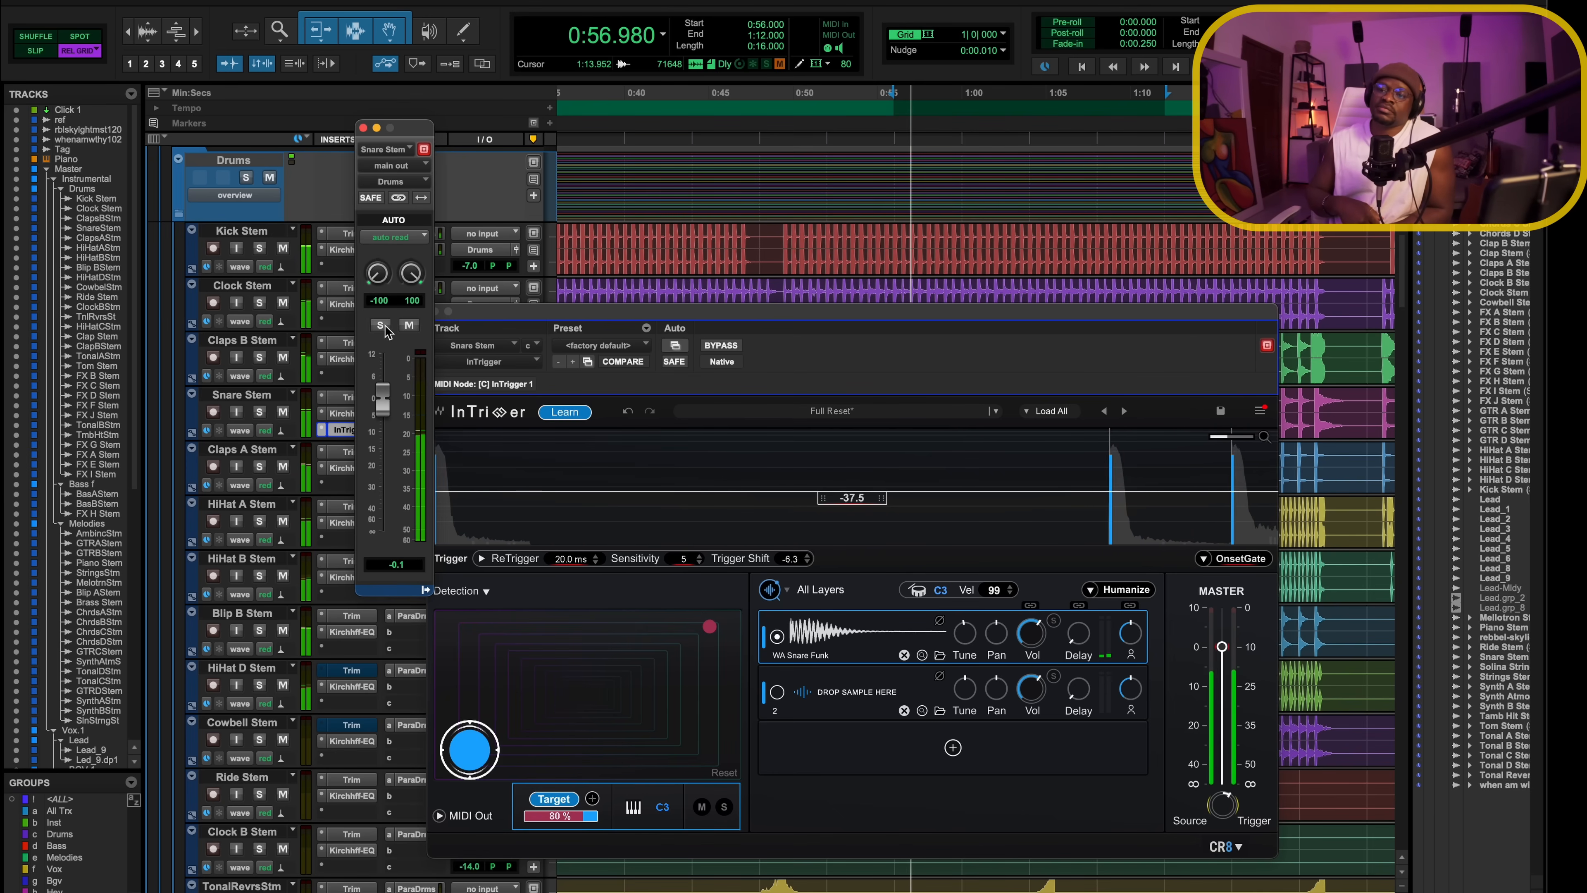
key(space)
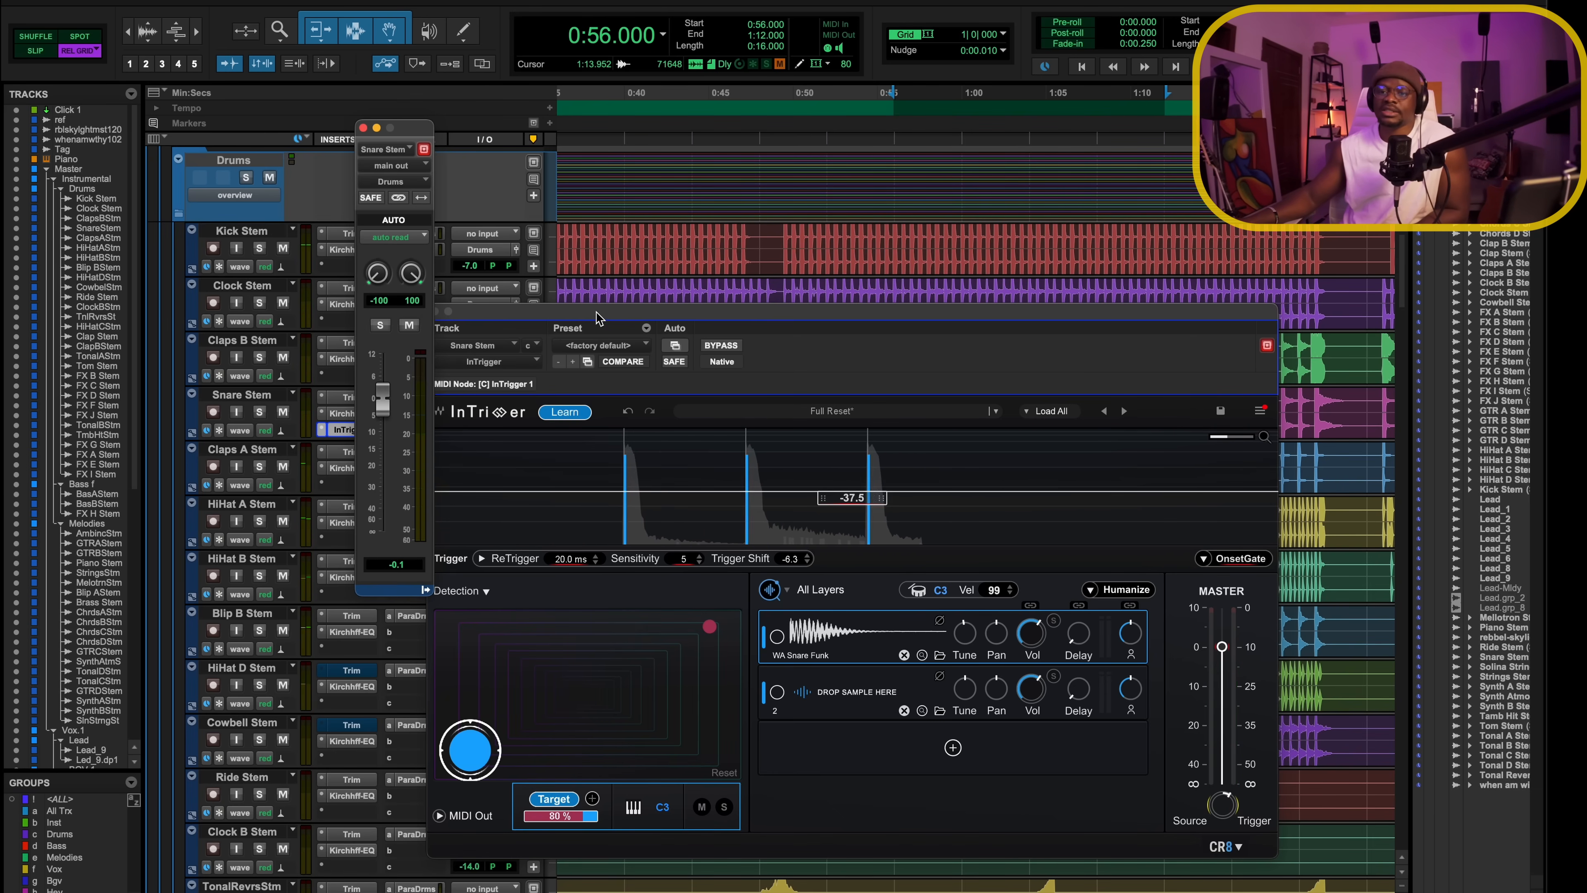
drag(585, 310, 577, 137)
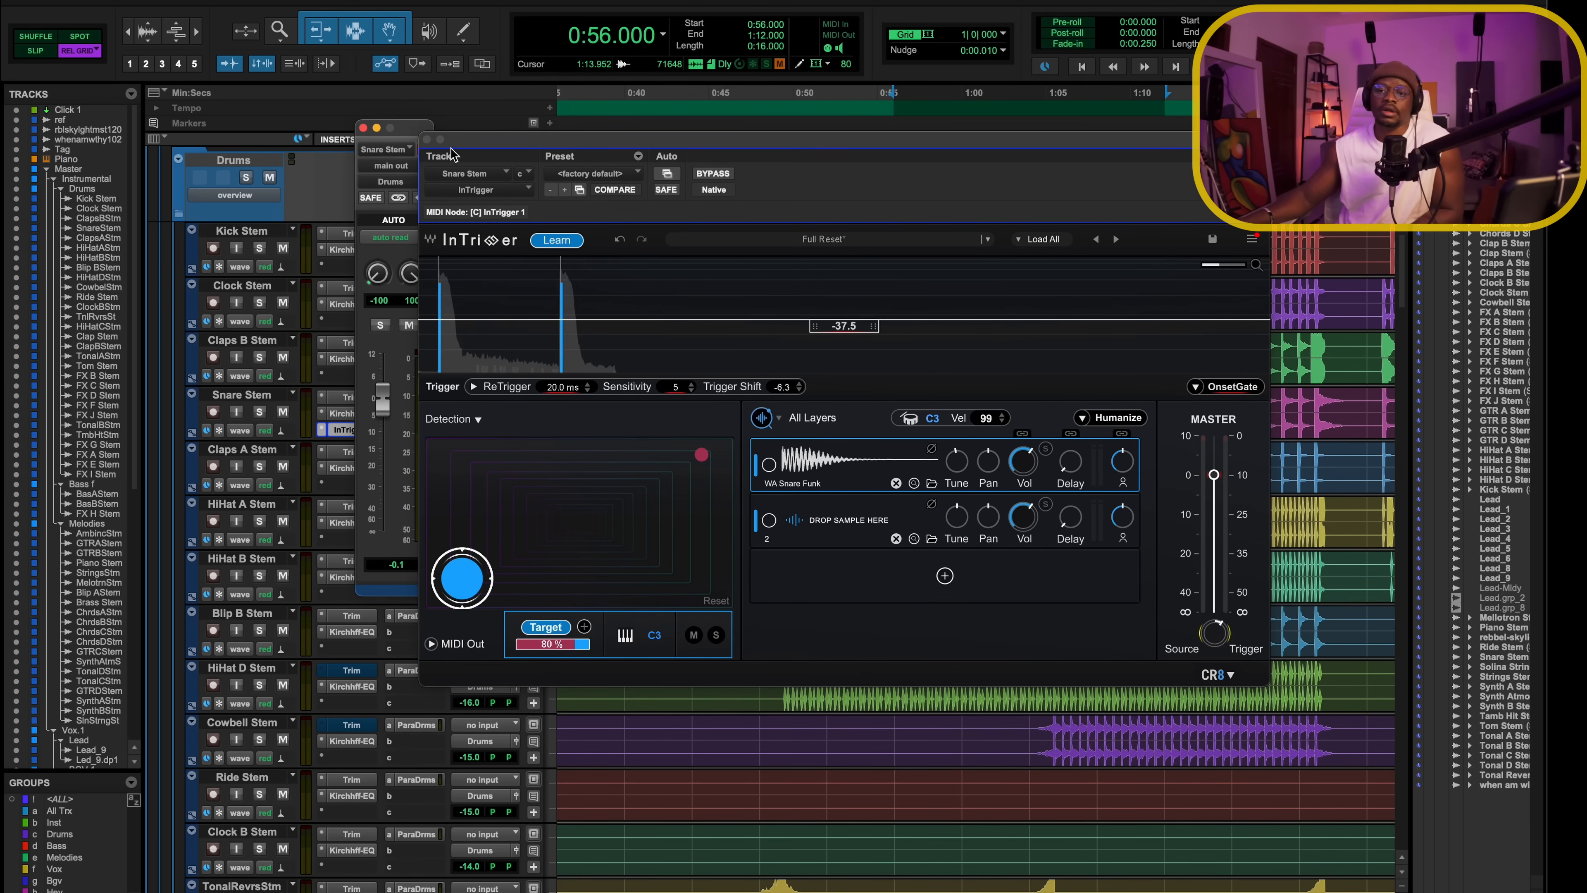
click(426, 145)
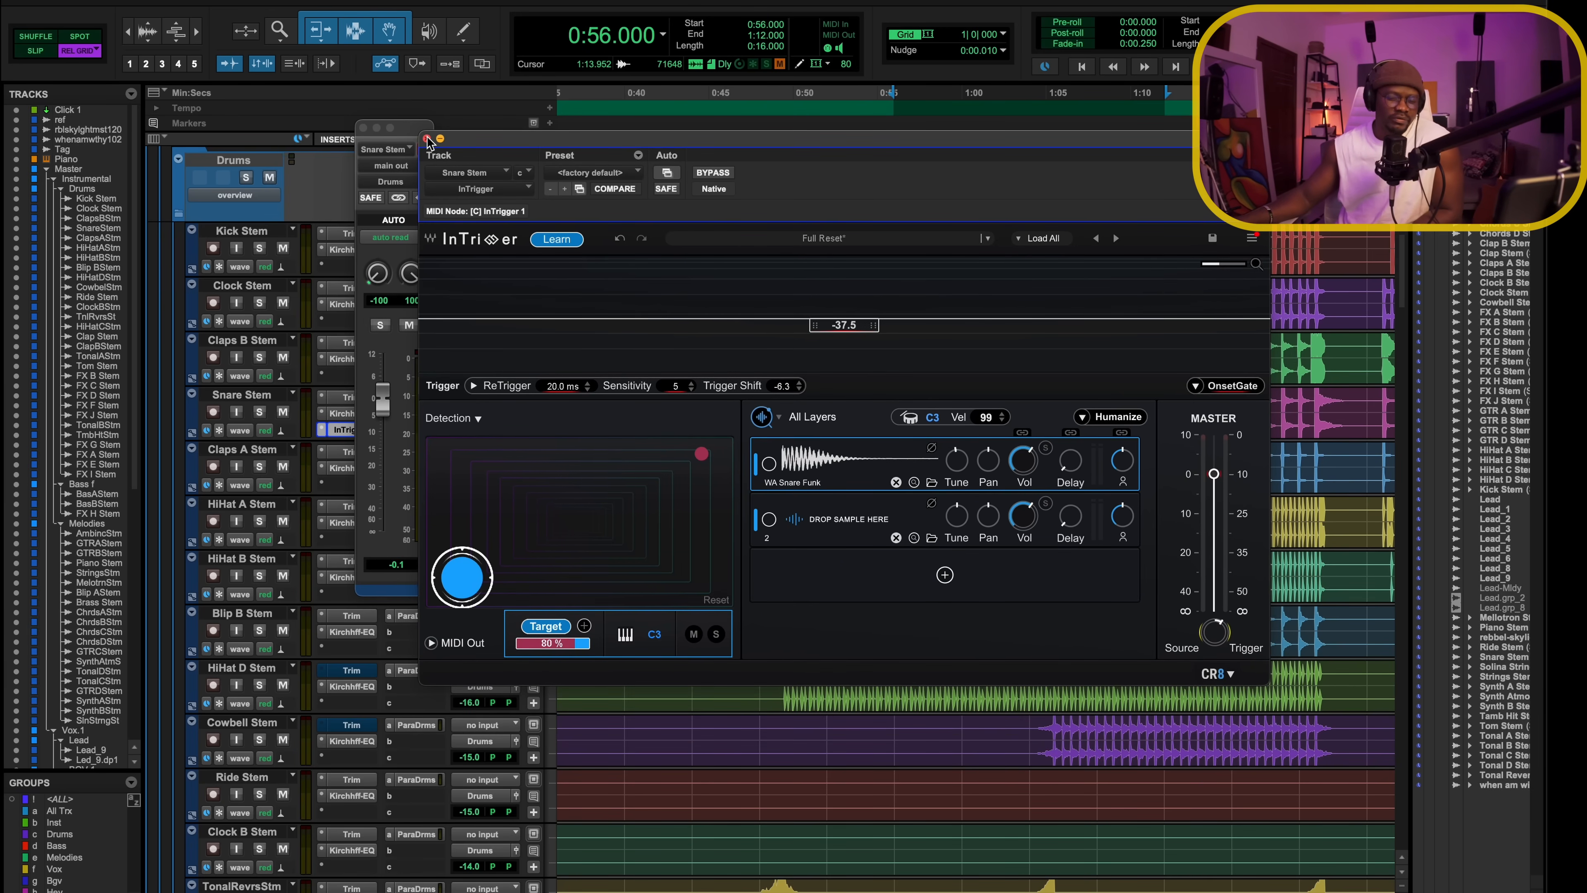